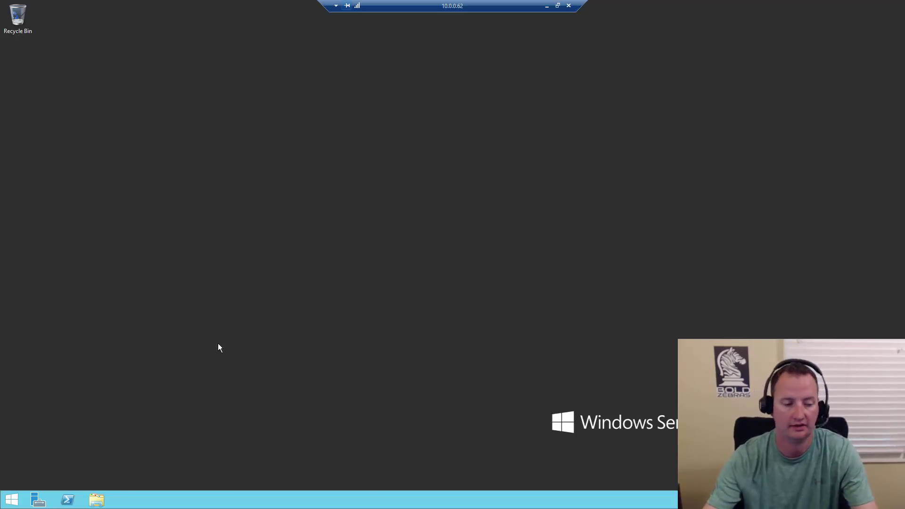
# - Launch the SharePoint 2016 Products Configuration Wizard from the Start screen and approve the UAC prompt
pyautogui.click(10, 501)
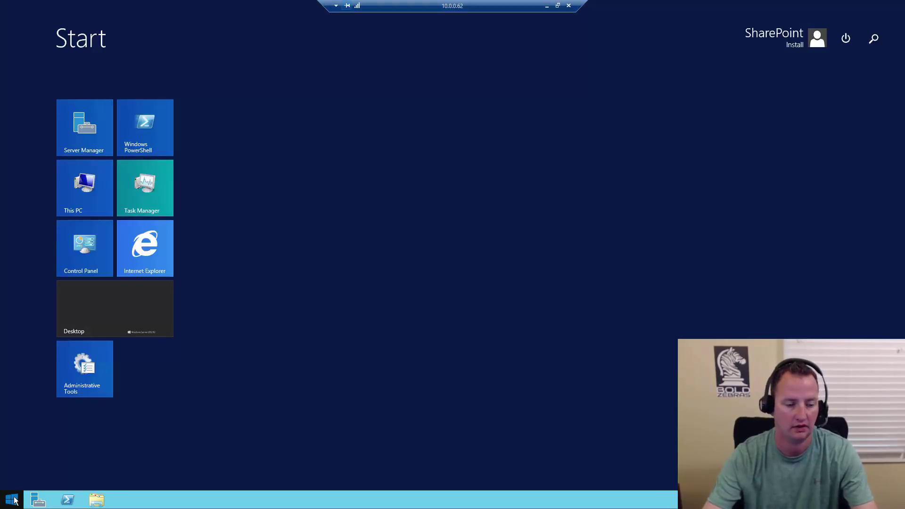
pyautogui.write('sharep')
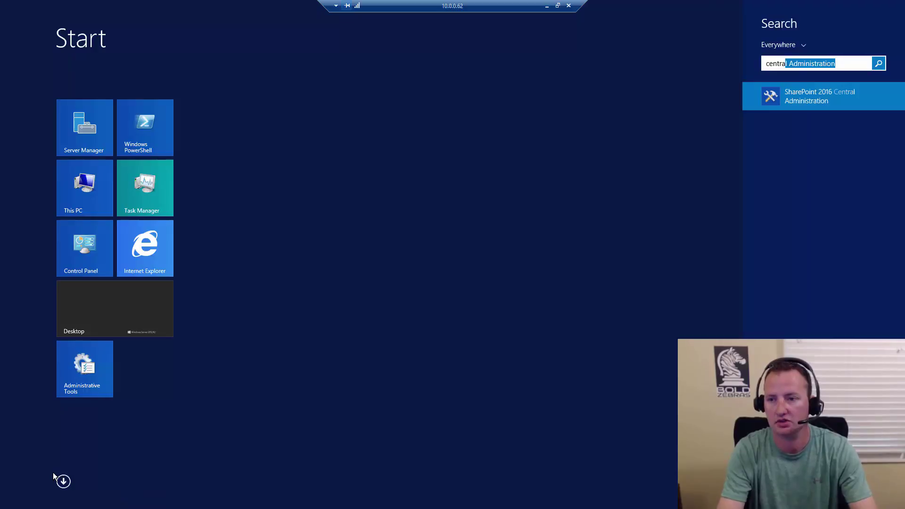
pyautogui.press('Return')
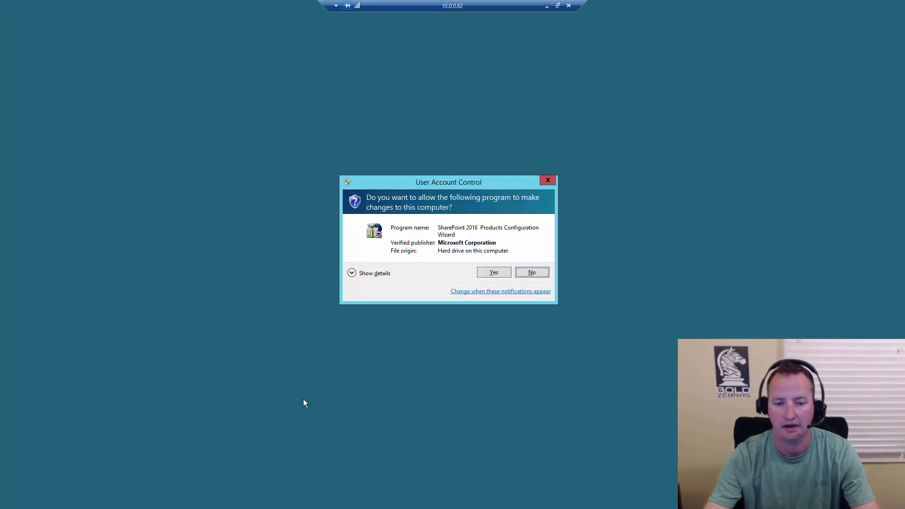
pyautogui.click(494, 273)
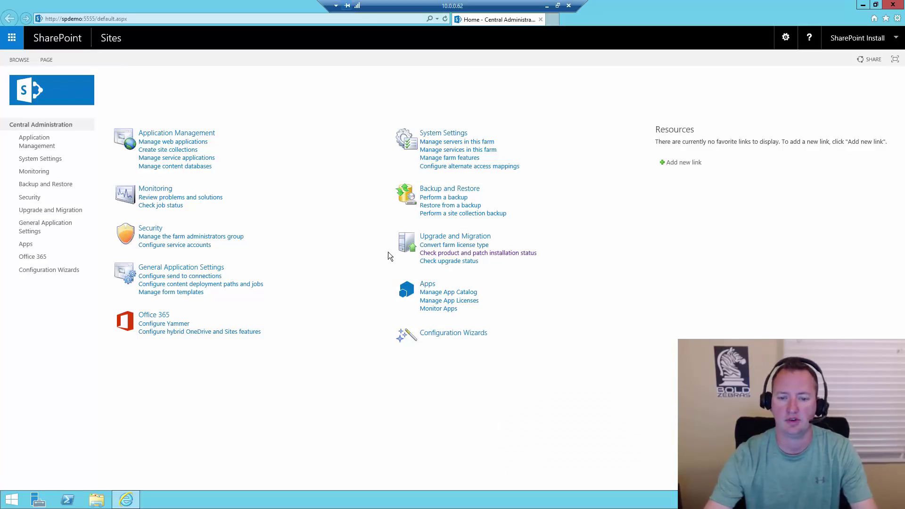
# - Open 'Check product and patch installation status' under Upgrade and Migration
pyautogui.click(515, 255)
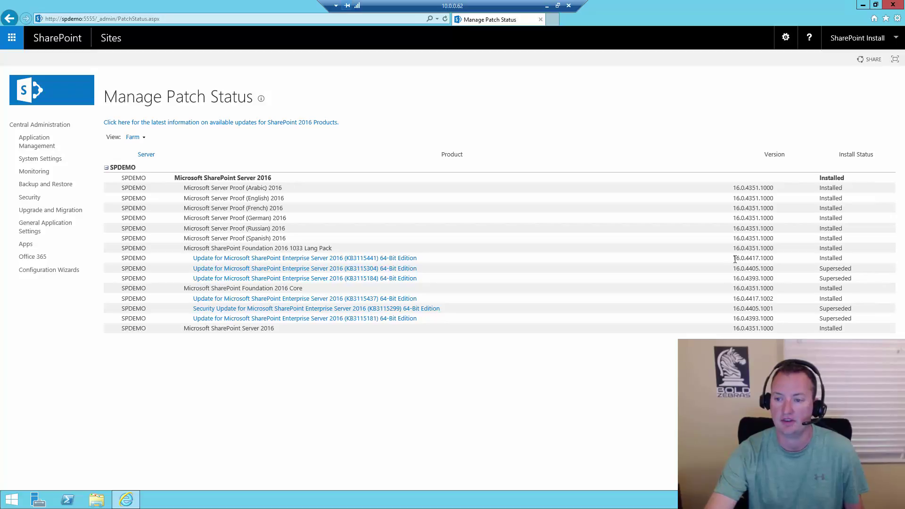
pyautogui.moveTo(736, 259); pyautogui.dragTo(768, 258)
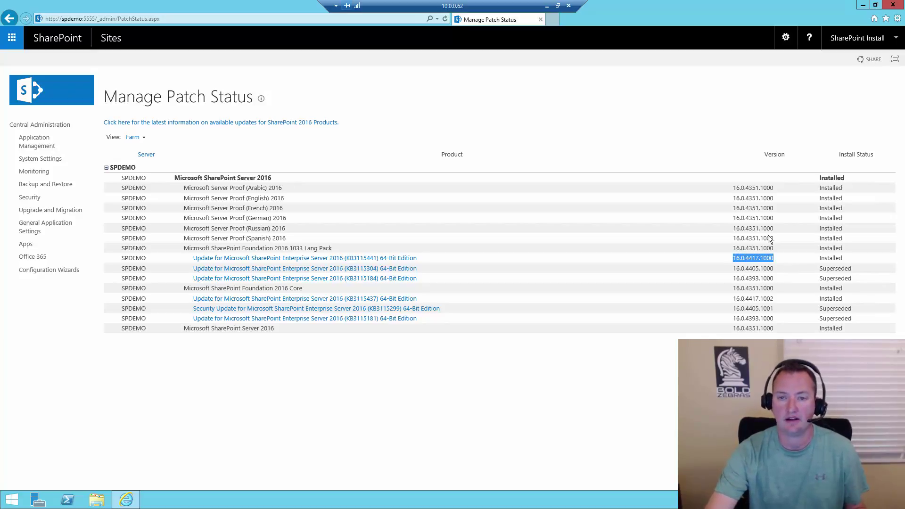
pyautogui.click(553, 21)
pyautogui.write('w')
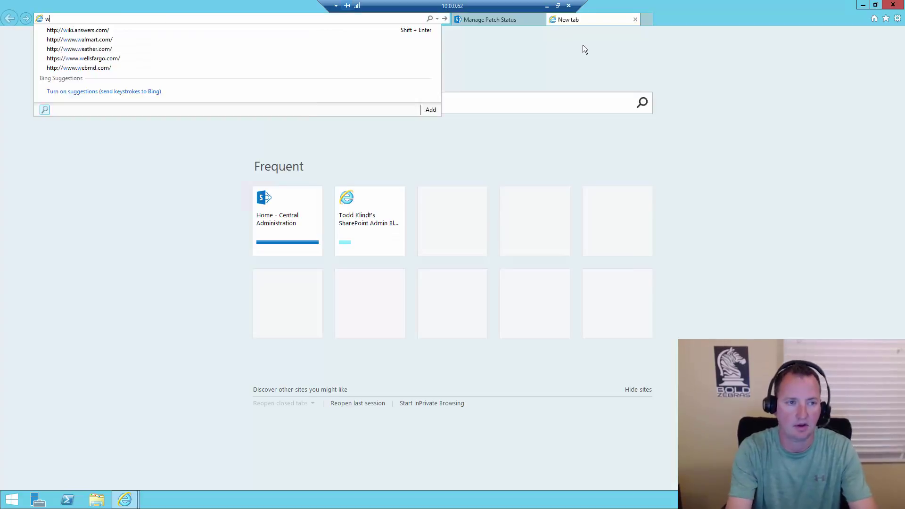
pyautogui.write('ww.toddklindt.com/')
pyautogui.press('Return')
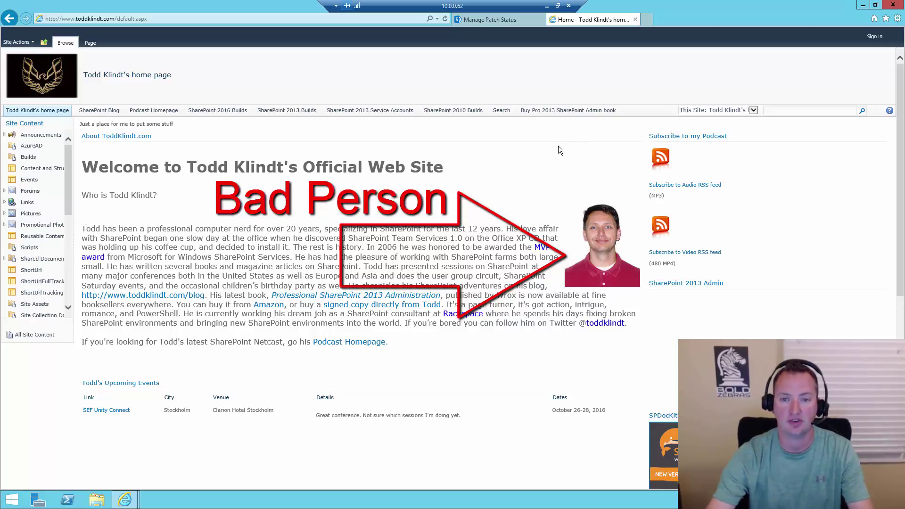
# - Open the SharePoint 2016 Builds list and scroll down to the September 2016 CU rows
pyautogui.click(217, 111)
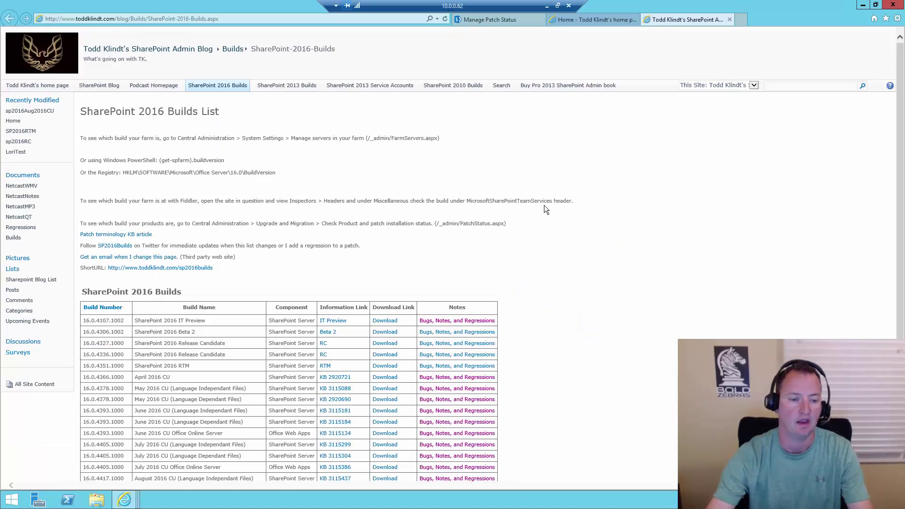
pyautogui.scroll(-1, 574, 233)
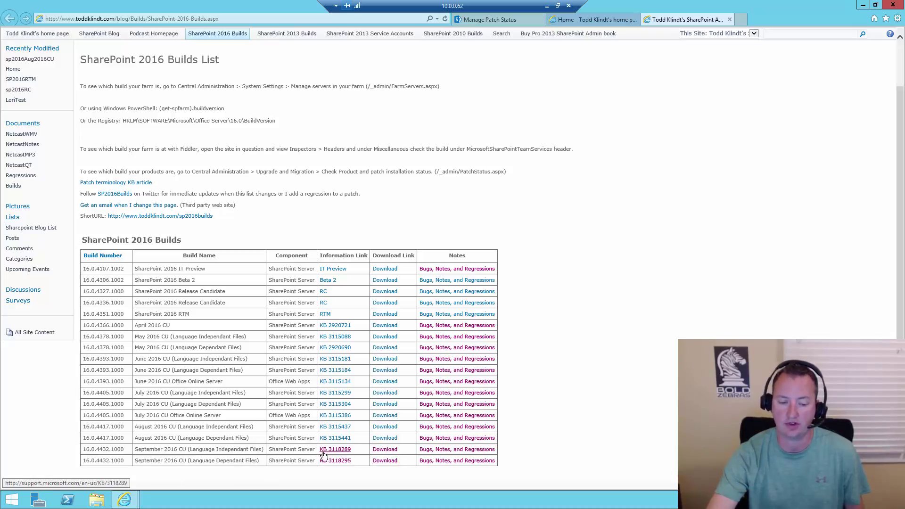
# - Open the KB 3118289 link from the September 2016 CU row
pyautogui.click(347, 450)
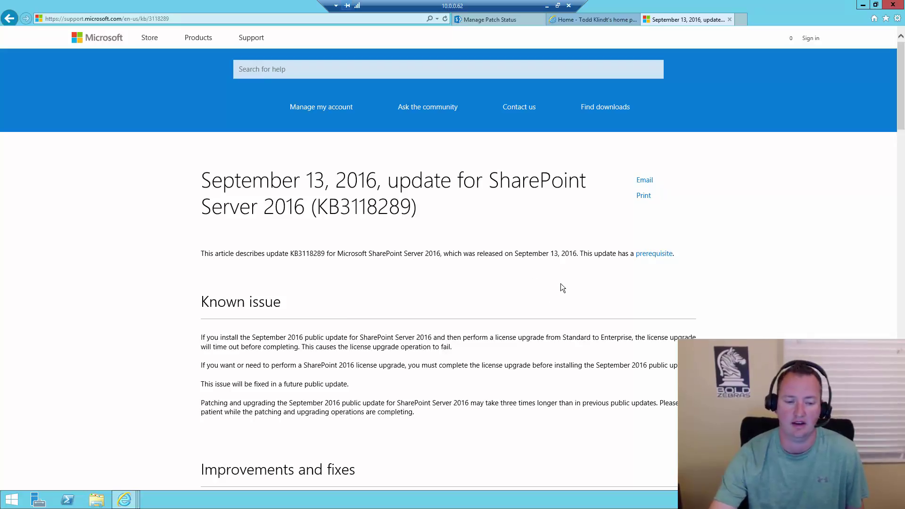
# - Scroll through the KB3118289 article, then go back to the SharePoint 2016 Builds list
pyautogui.scroll(-6, 614, 288)
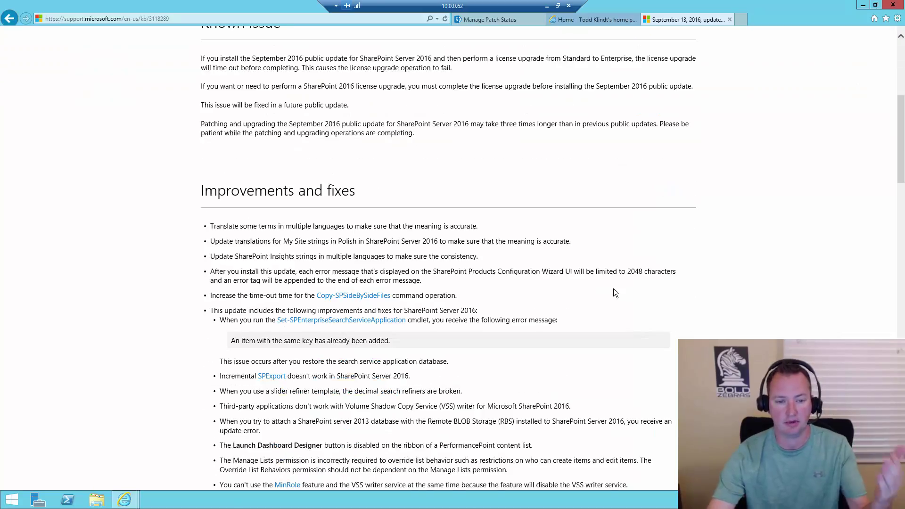
pyautogui.scroll(-1, 615, 293)
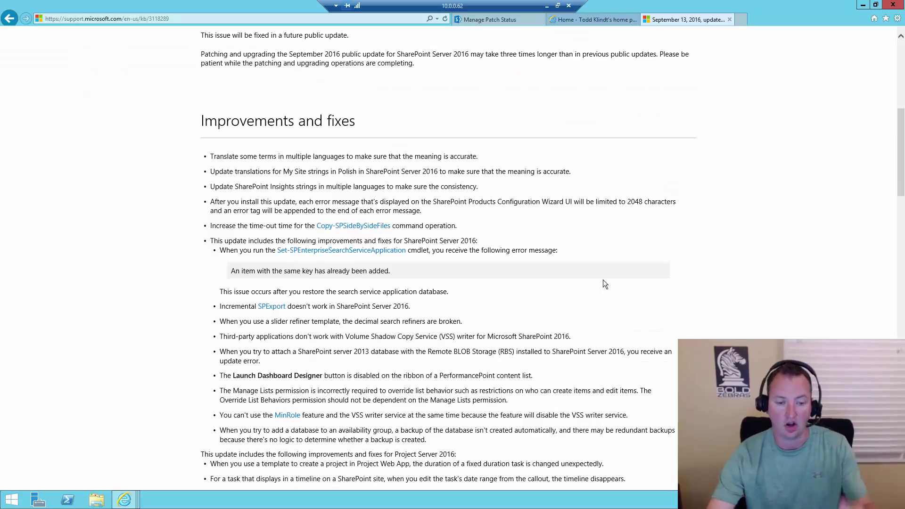
pyautogui.scroll(-1, 604, 283)
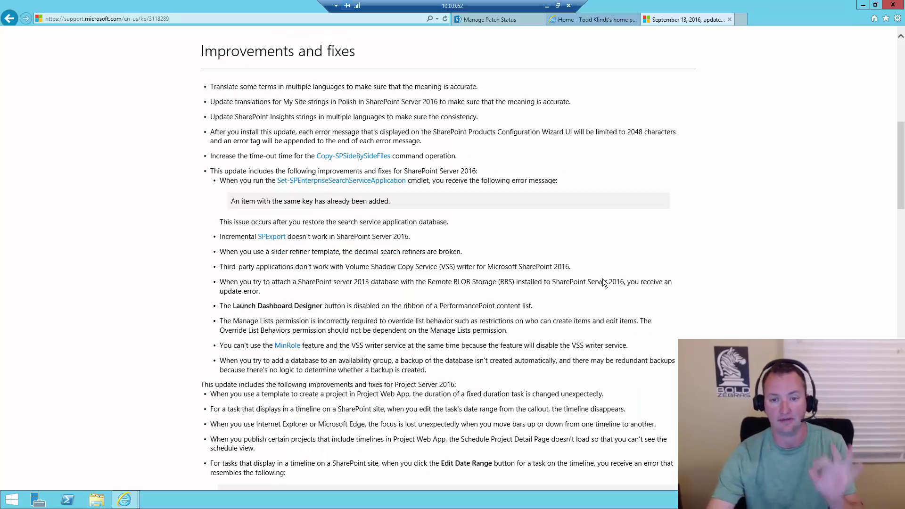
pyautogui.scroll(-8, 603, 279)
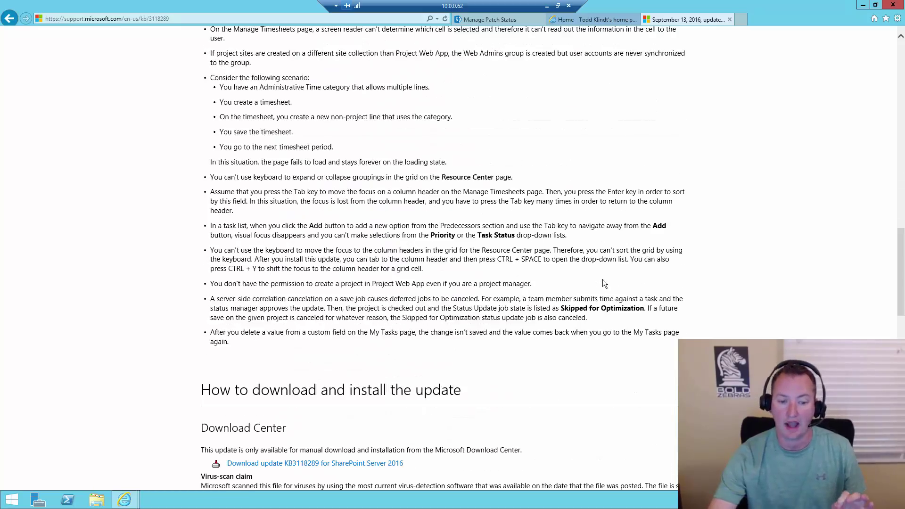
pyautogui.scroll(5, 603, 279)
pyautogui.scroll(5, 602, 279)
pyautogui.scroll(-1, 604, 280)
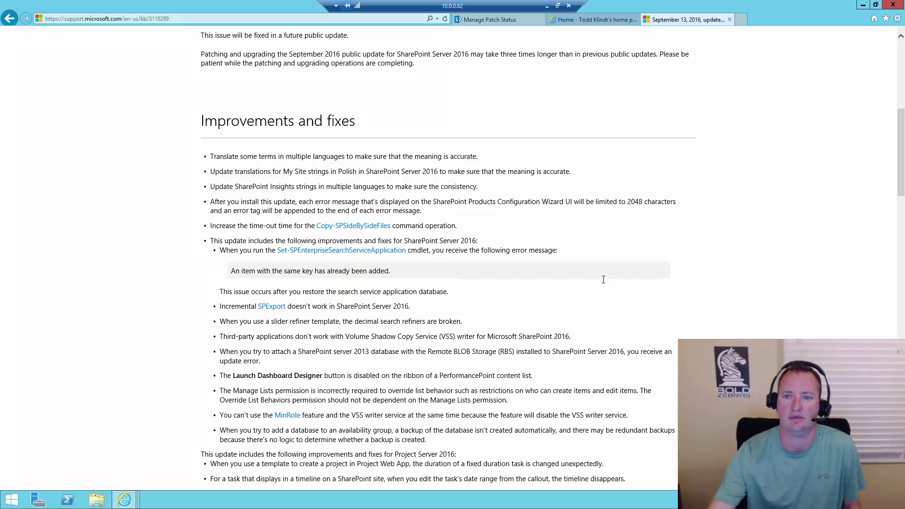
pyautogui.scroll(5, 508, 218)
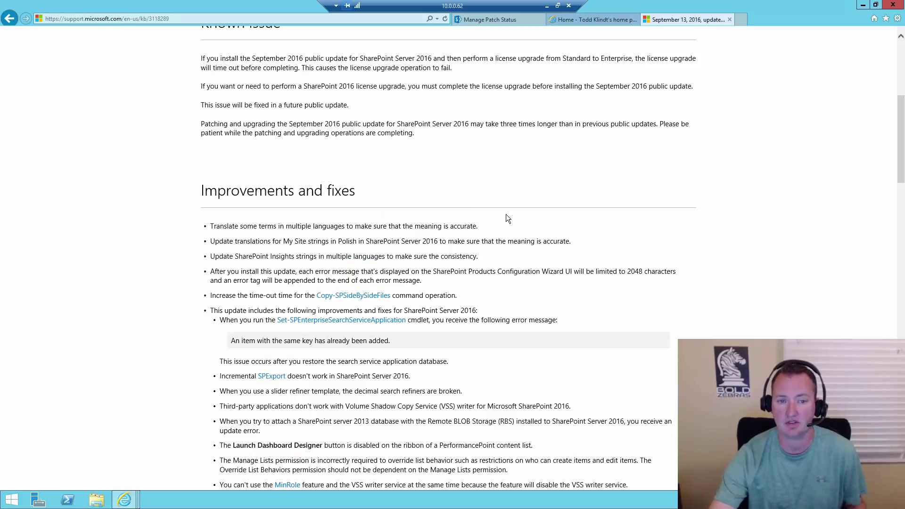
pyautogui.scroll(1, 508, 219)
pyautogui.scroll(1, 508, 213)
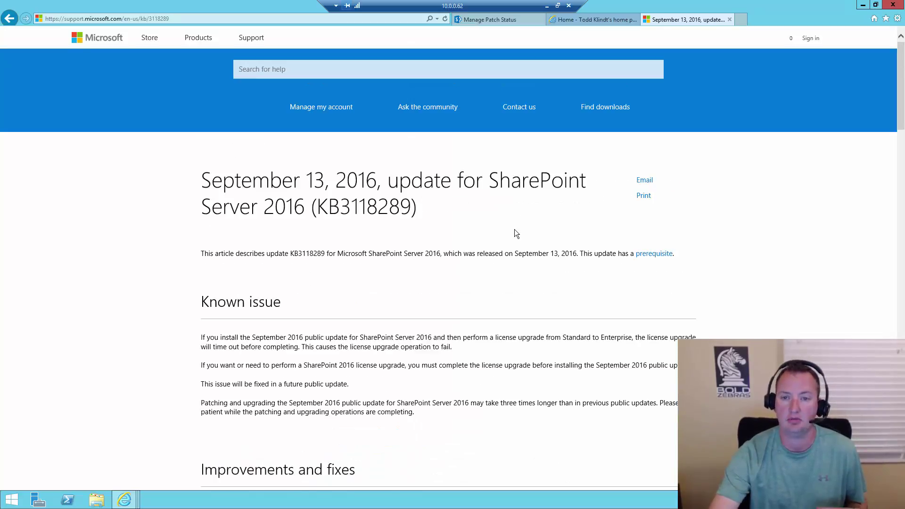
pyautogui.click(9, 19)
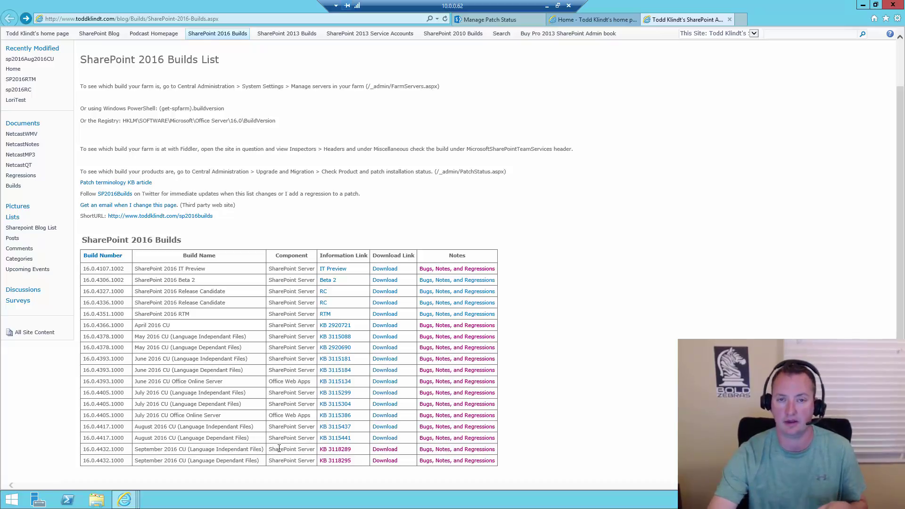
# - Open the KB 3118295 language-dependent September CU article and decline the feedback survey
pyautogui.click(331, 461)
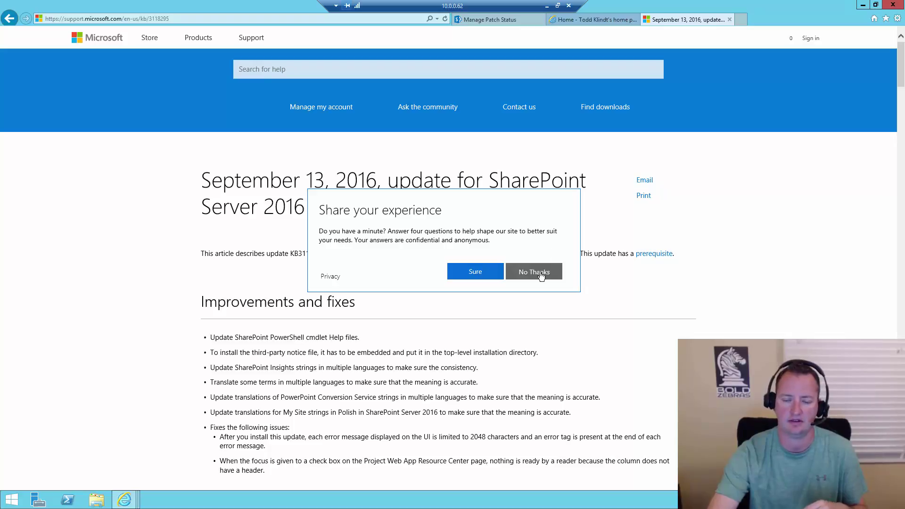
pyautogui.click(541, 276)
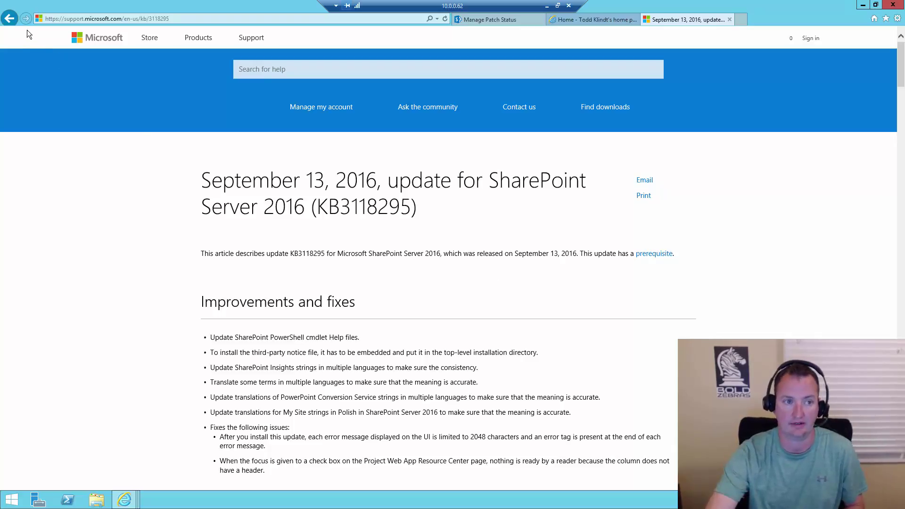
# - Return to the builds list, start downloading KB3118289, and bring up its Save options
pyautogui.rightClick(15, 19)
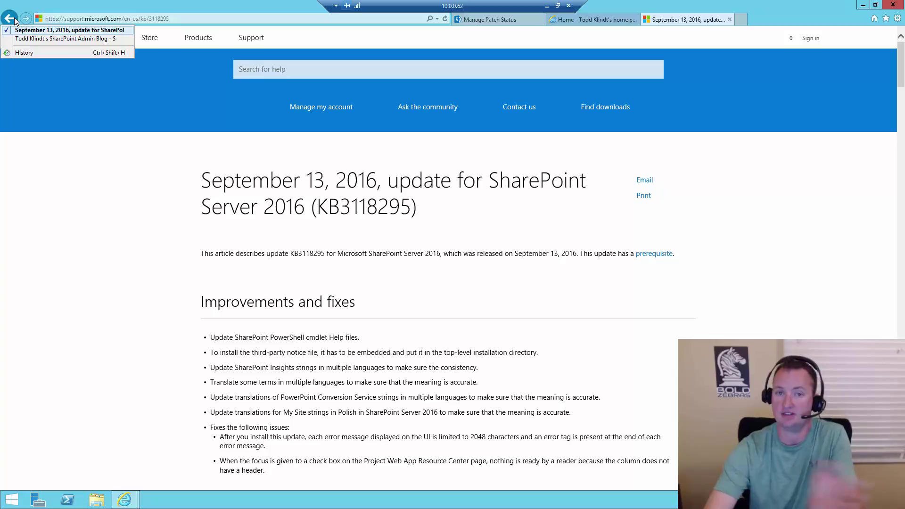
pyautogui.click(65, 38)
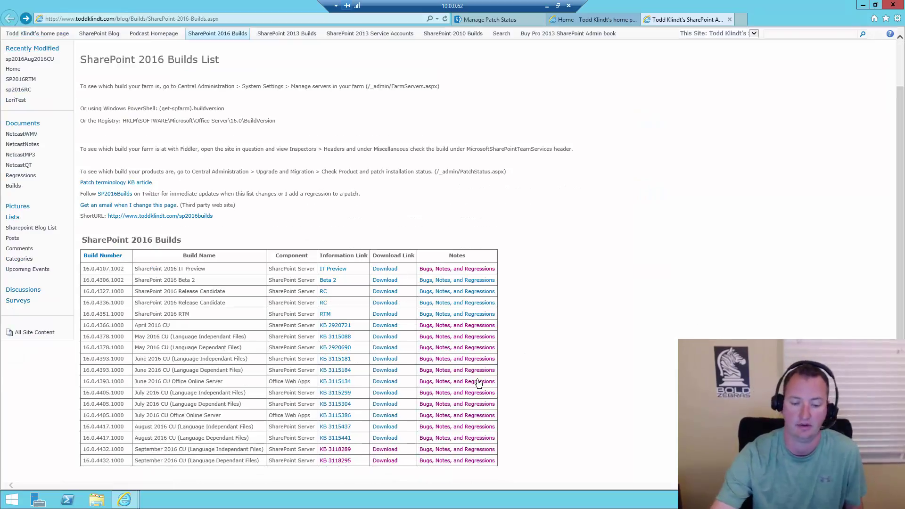
pyautogui.click(385, 450)
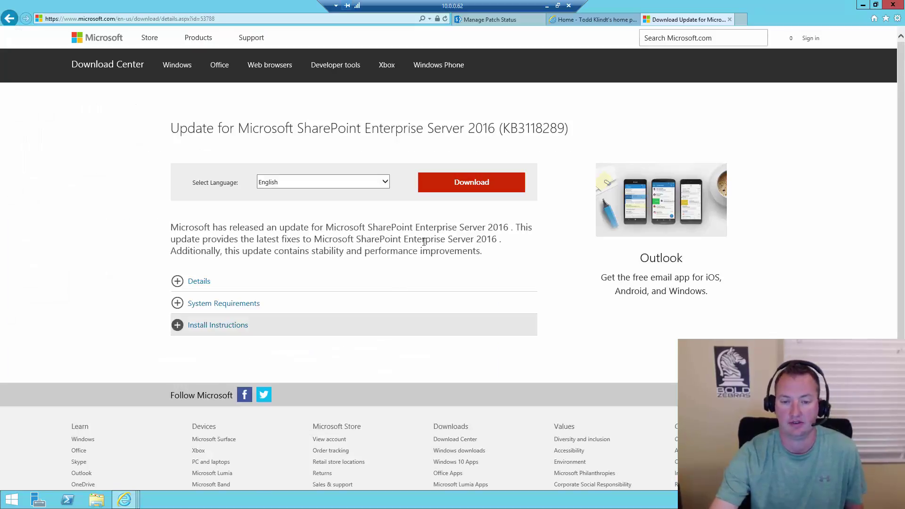
pyautogui.click(476, 185)
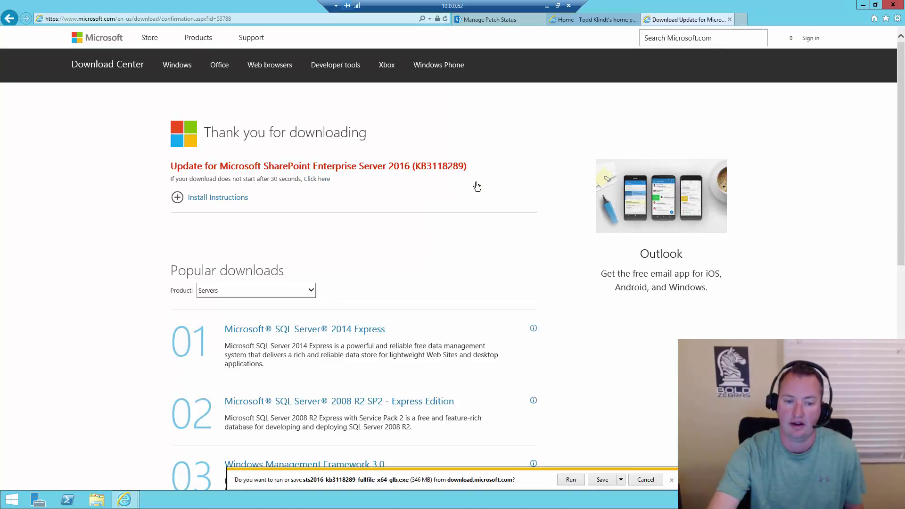
pyautogui.click(622, 479)
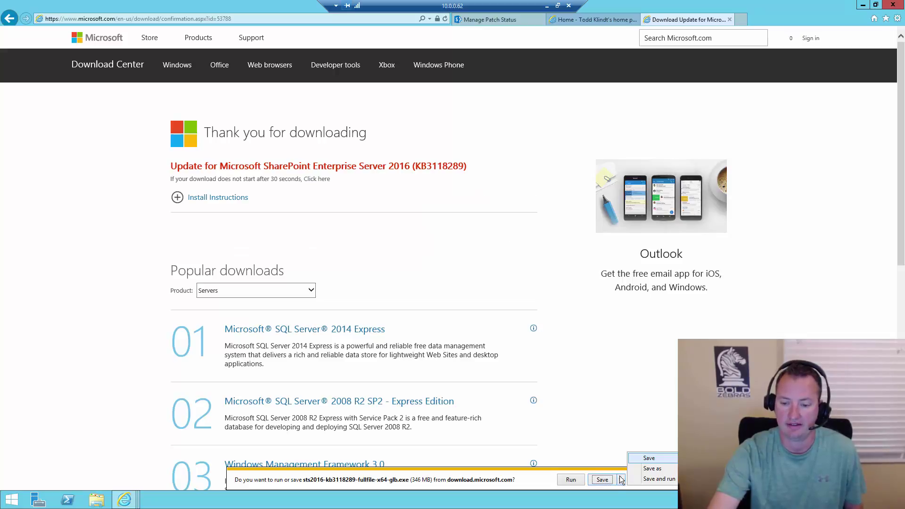
# - Browse Save As to C:\Install\September 2016 CU, revealing both existing update file sizes
pyautogui.click(645, 468)
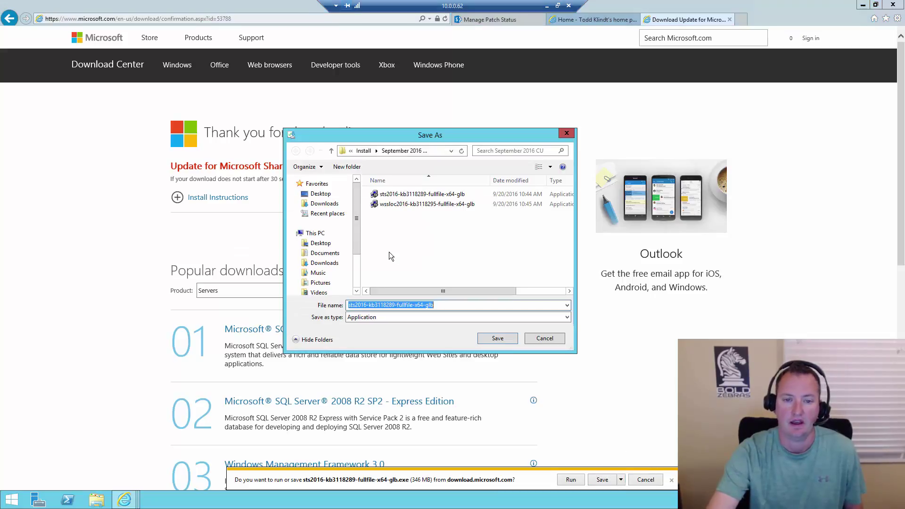
pyautogui.click(363, 151)
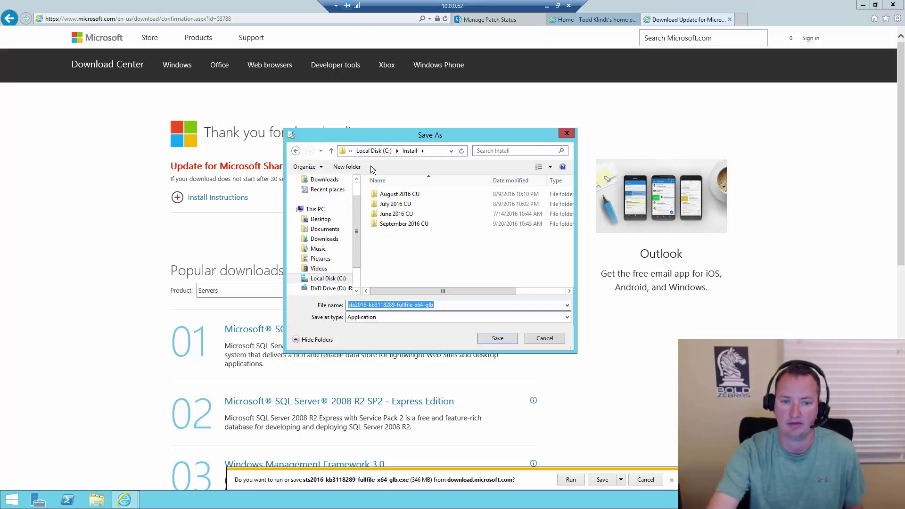
pyautogui.click(372, 151)
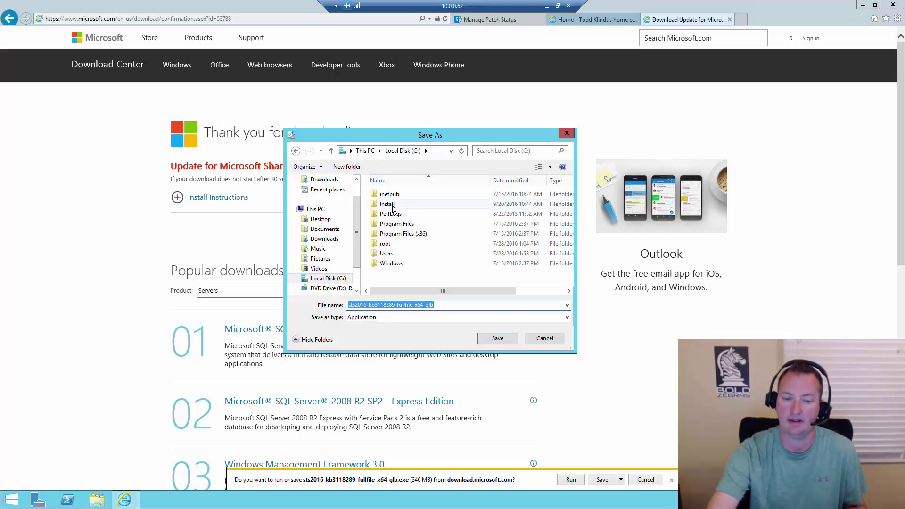
pyautogui.doubleClick(388, 204)
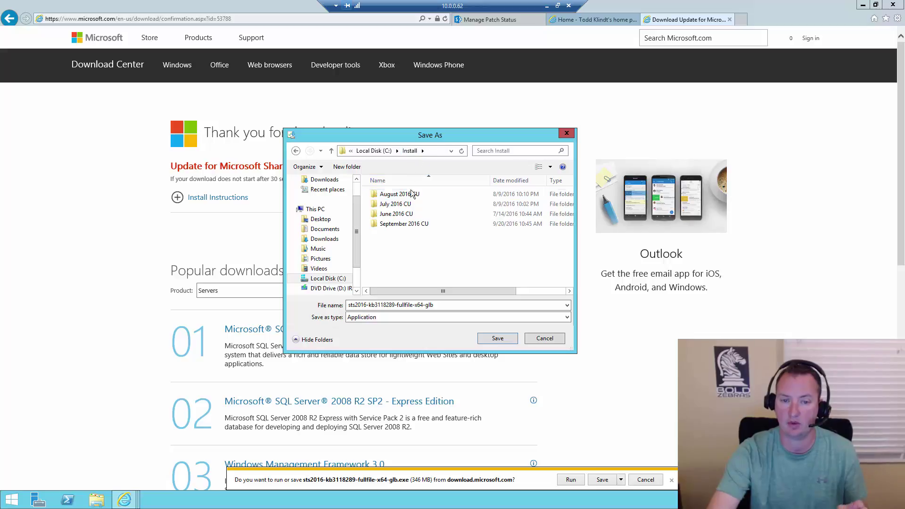
pyautogui.doubleClick(399, 224)
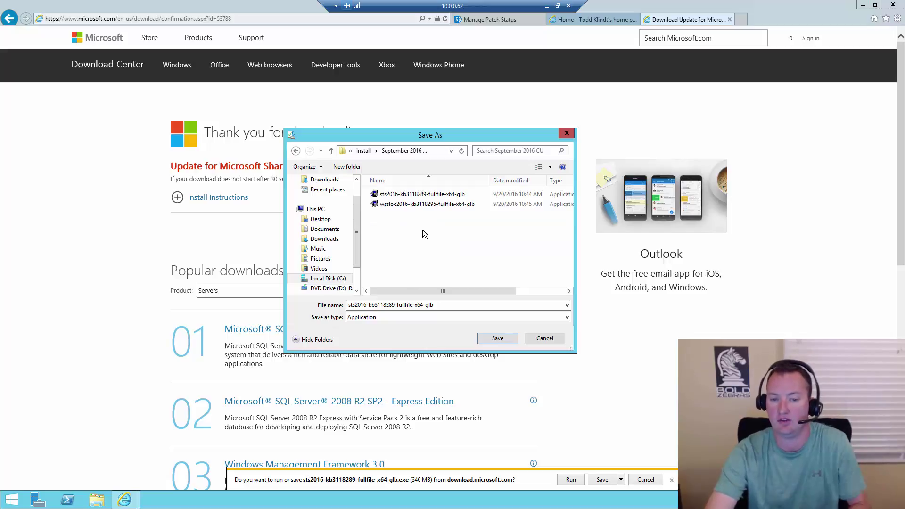
pyautogui.moveTo(449, 289); pyautogui.dragTo(495, 290)
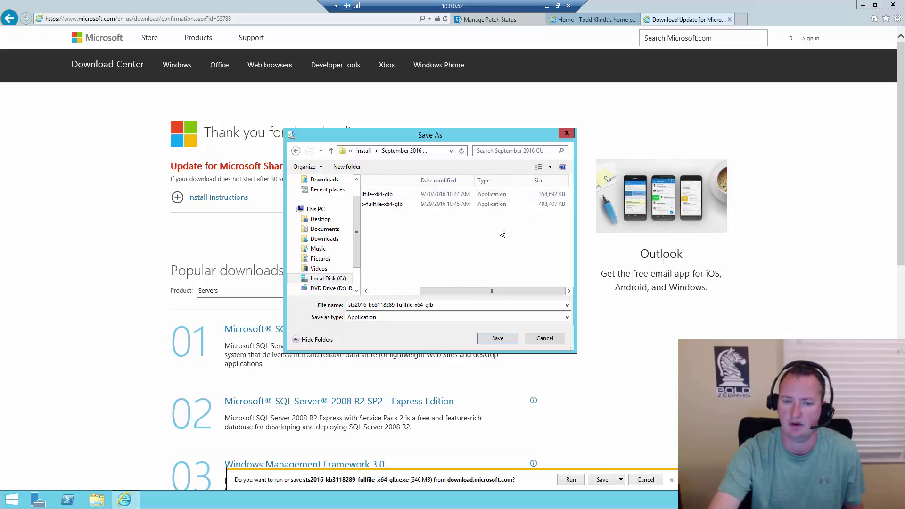
# - Cancel the KB3118289 save and download, and return to the SharePoint 2016 Builds list
pyautogui.click(550, 341)
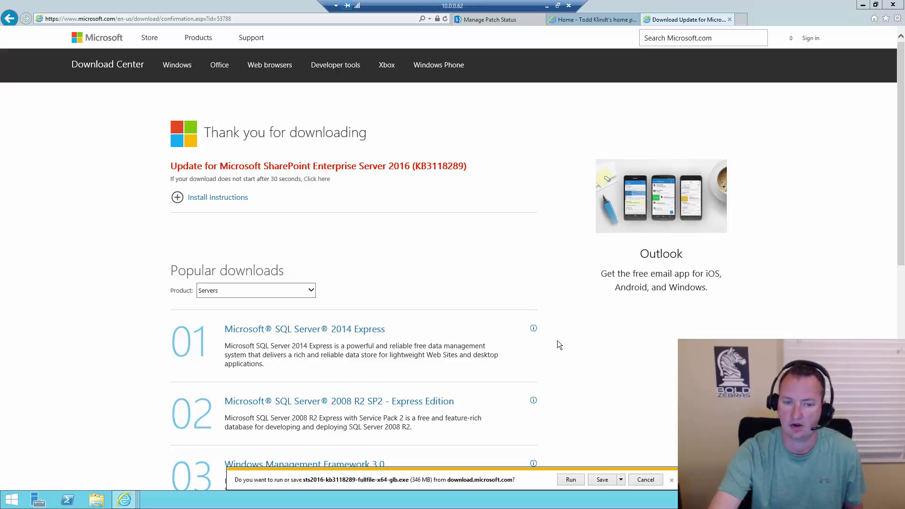
pyautogui.click(647, 479)
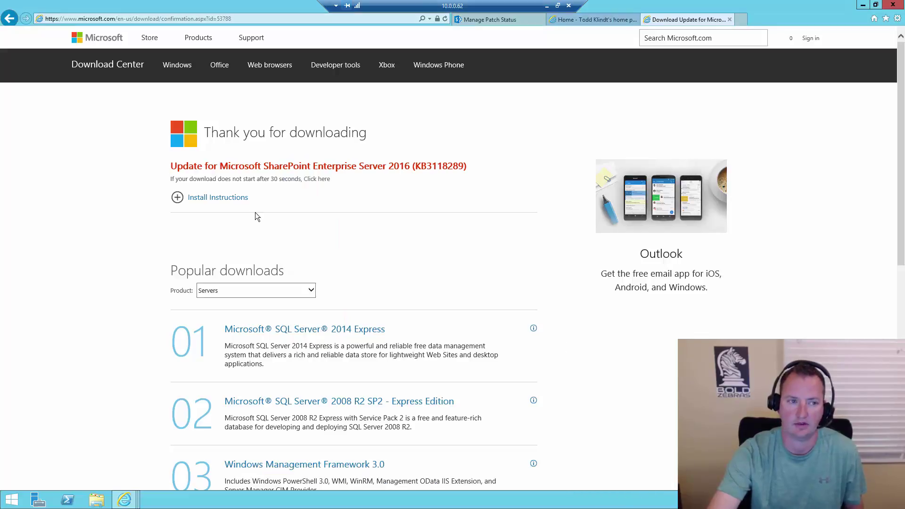
pyautogui.click(9, 19)
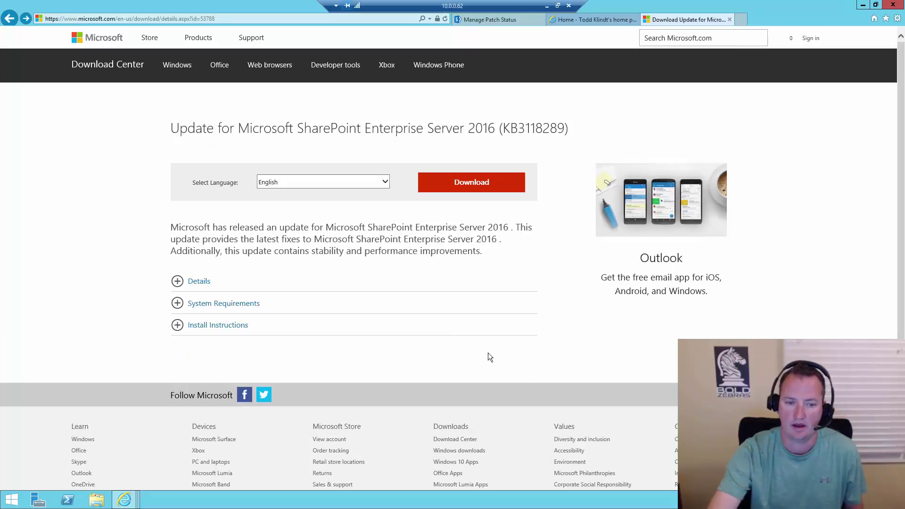
pyautogui.click(9, 19)
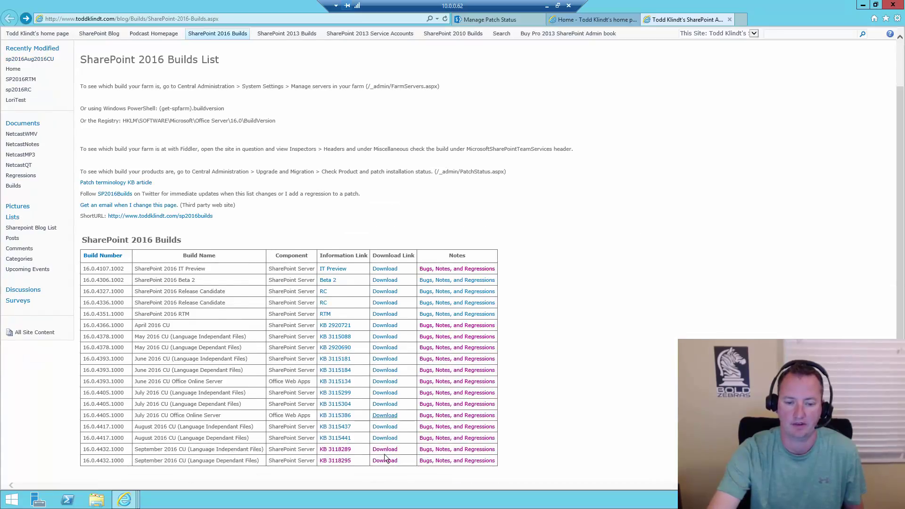
# - Start the KB3118295 download, abandon saving since it already exists, and close the download tab
pyautogui.click(385, 461)
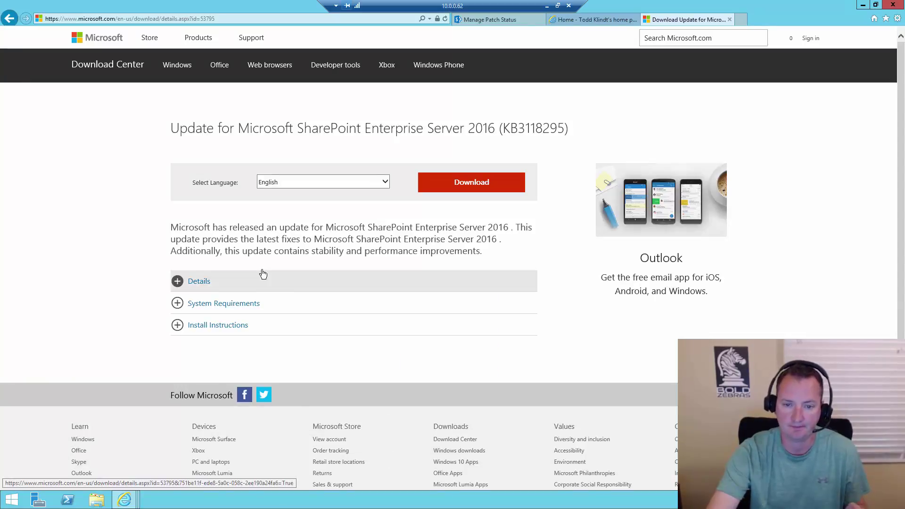
pyautogui.click(481, 189)
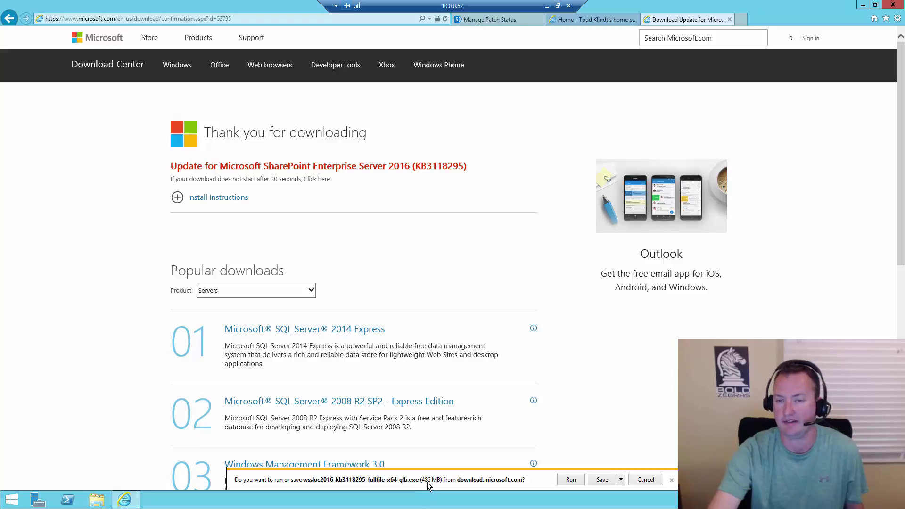
pyautogui.click(622, 480)
pyautogui.click(642, 466)
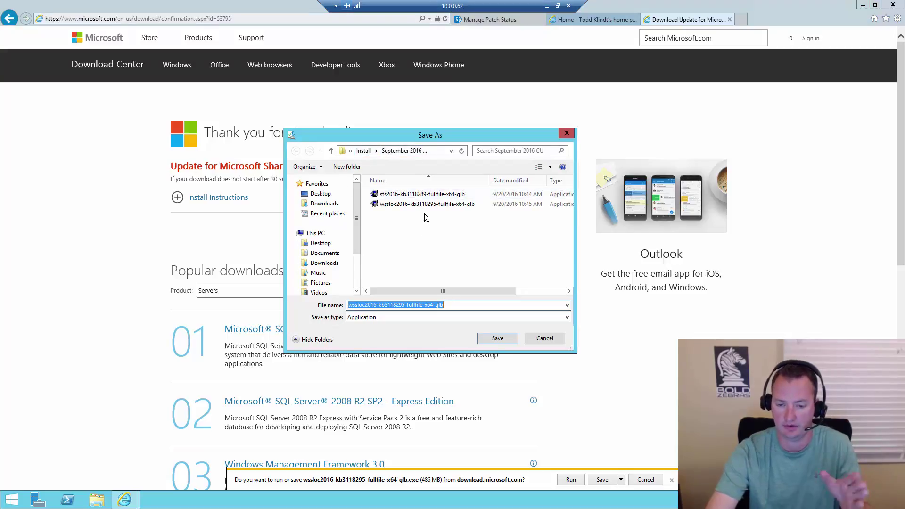
pyautogui.click(544, 339)
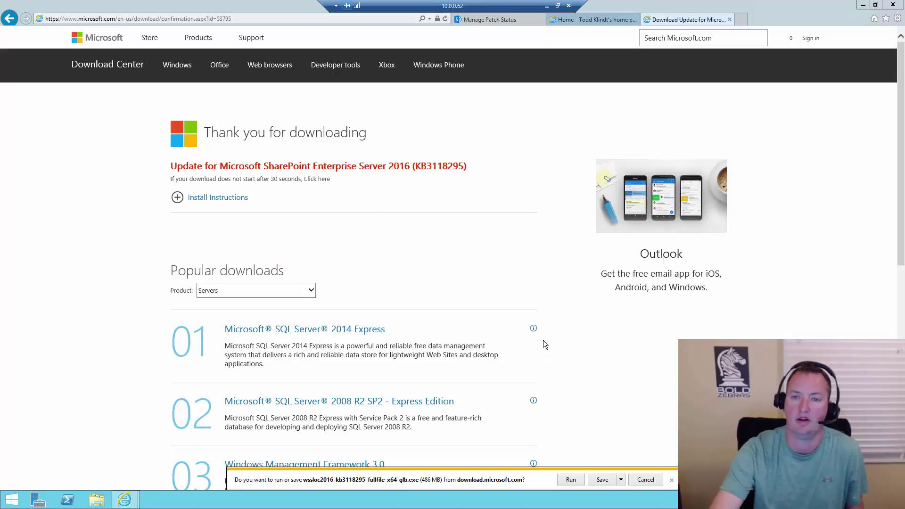
pyautogui.click(729, 20)
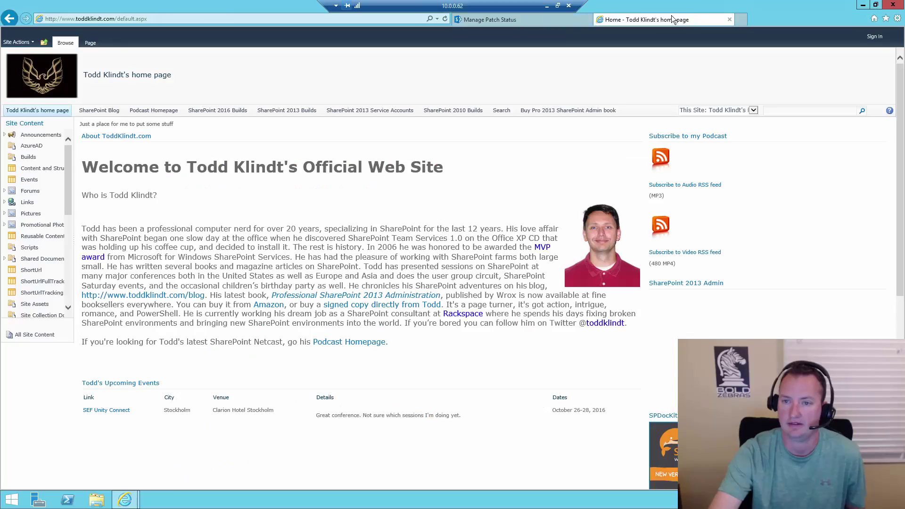
# - Confirm on Review database status that every farm database shows No action required, then close Internet Explorer
pyautogui.click(730, 19)
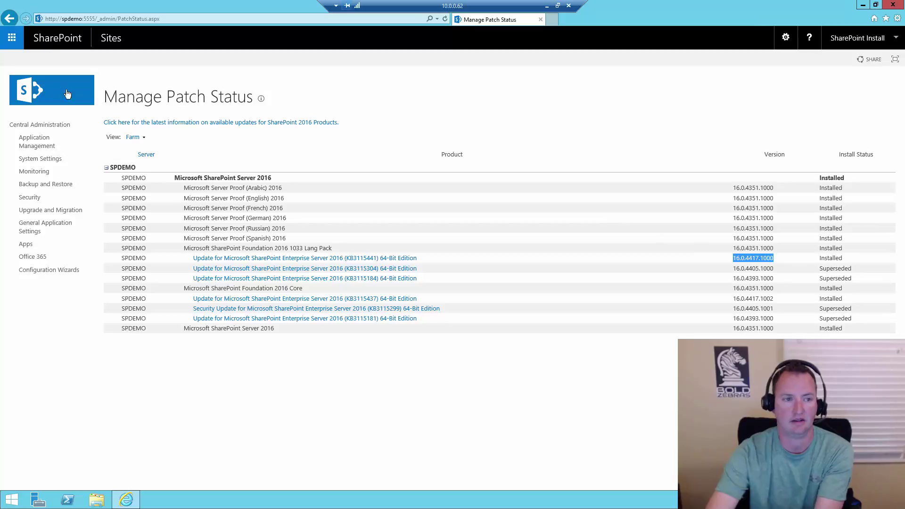
pyautogui.click(42, 125)
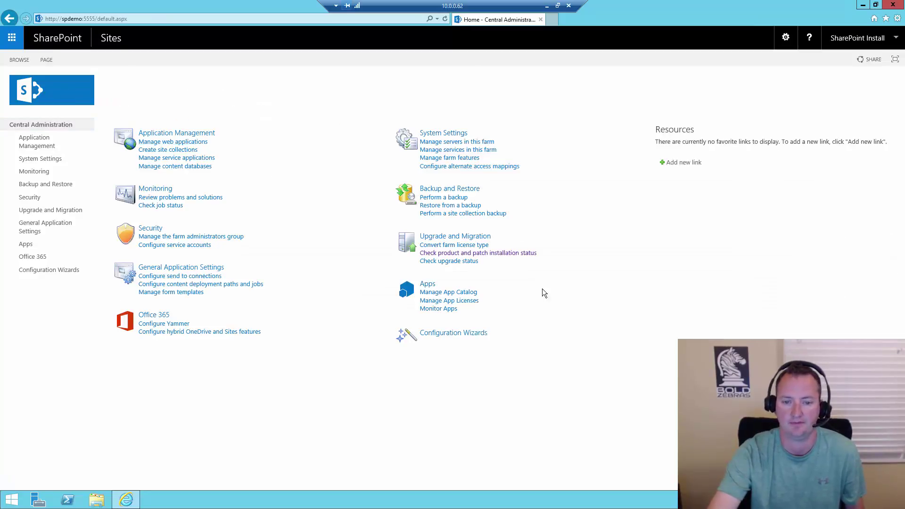
pyautogui.click(459, 237)
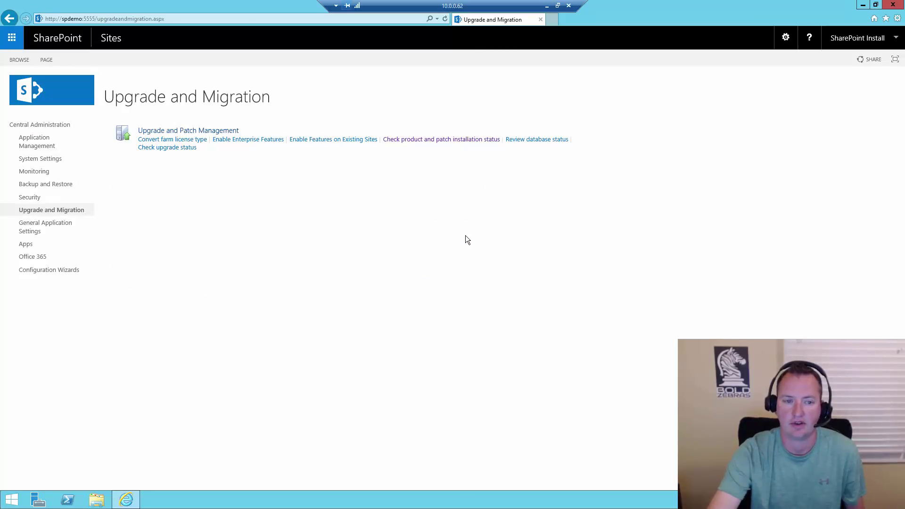
pyautogui.click(534, 141)
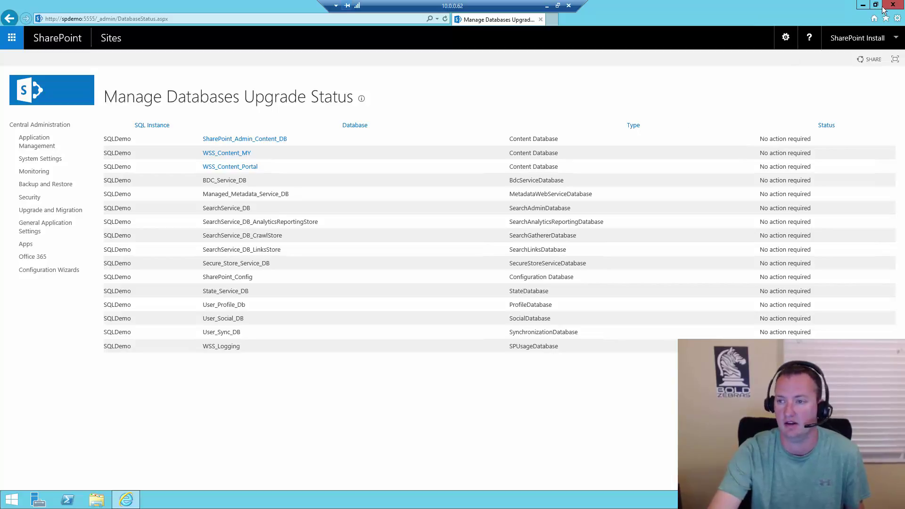
pyautogui.click(899, 8)
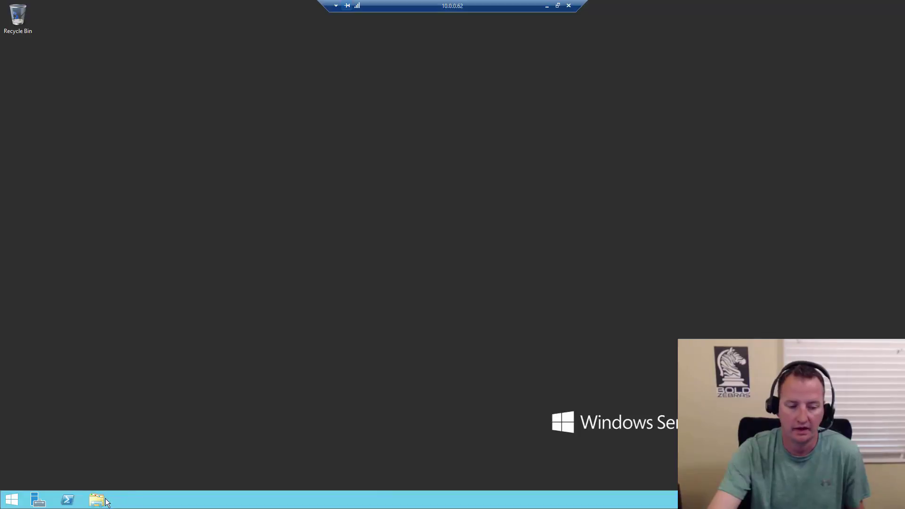
# - Browse File Explorer to the C:\Install\September 2016 CU folder
pyautogui.click(96, 501)
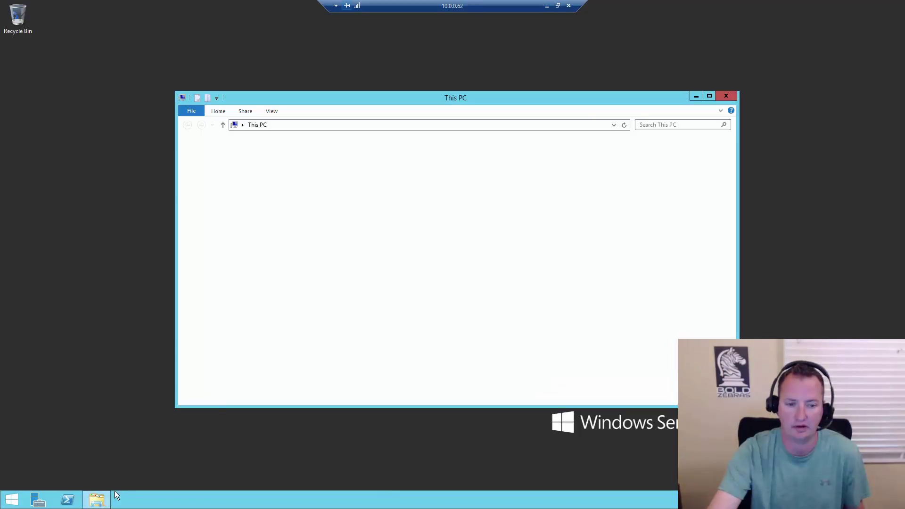
pyautogui.doubleClick(452, 225)
pyautogui.doubleClick(292, 165)
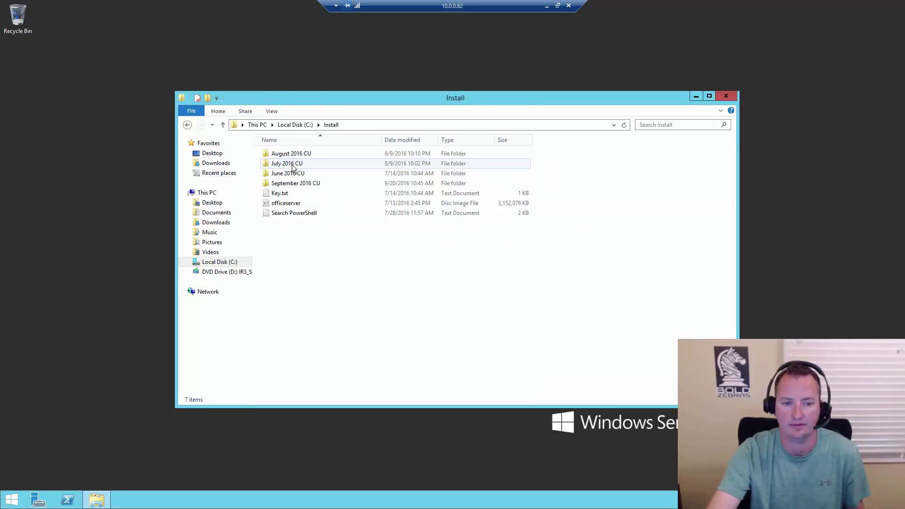
pyautogui.doubleClick(307, 184)
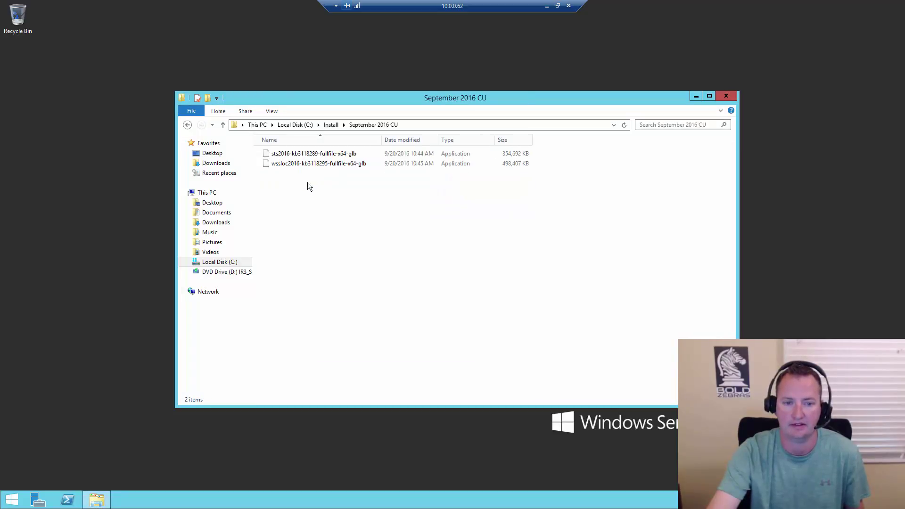
# - Launch the sts2016-kb3118289-fullfile-x64-glb update with administrator approval and accept its license terms
pyautogui.click(325, 156)
pyautogui.doubleClick(327, 155)
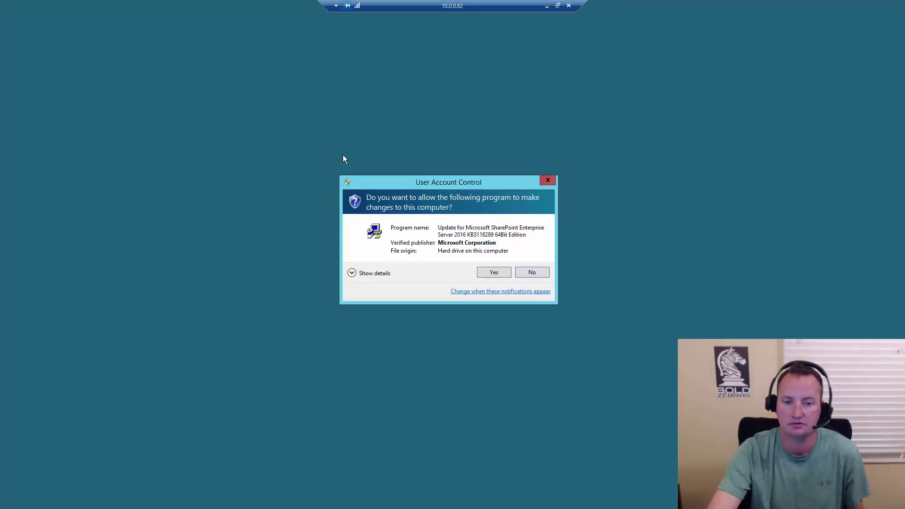
pyautogui.click(492, 274)
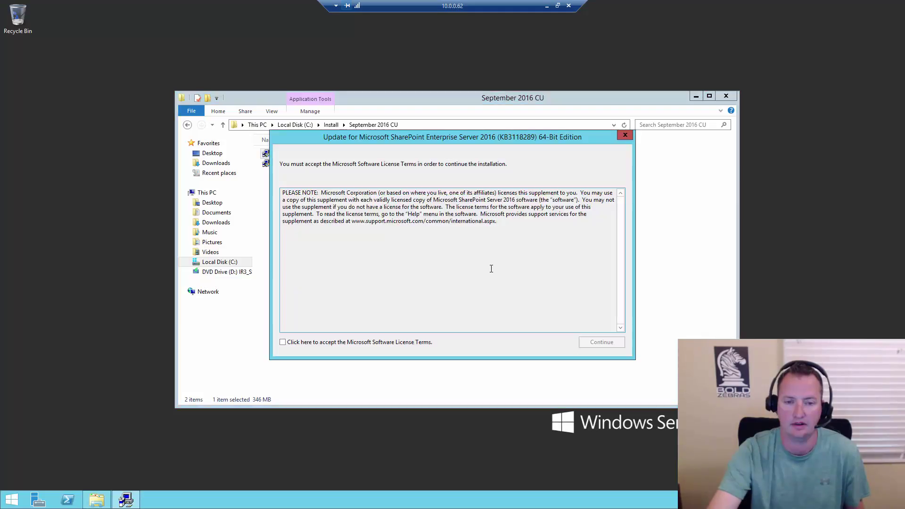
pyautogui.click(348, 343)
# - Continue the KB3118289 installation and let it run until the reboot prompt appears
pyautogui.click(609, 347)
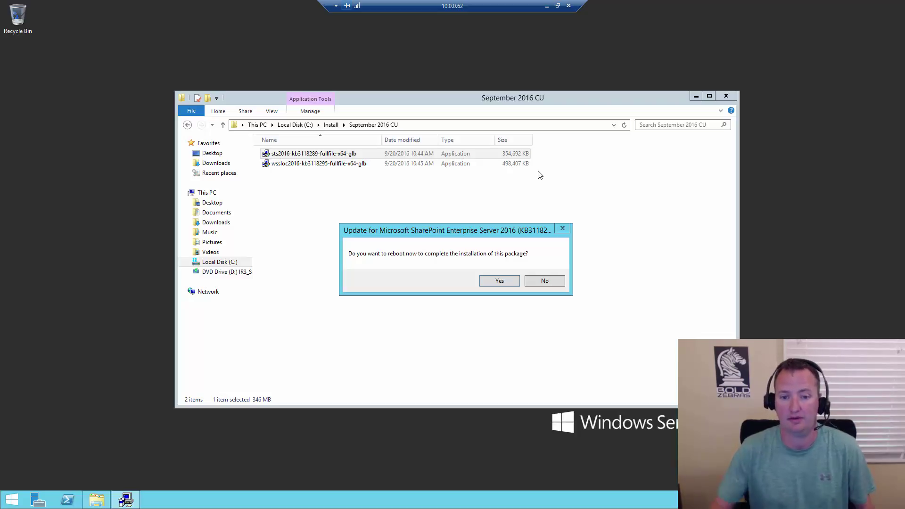
# - Reboot the server now to finish installing KB3118289
pyautogui.click(506, 280)
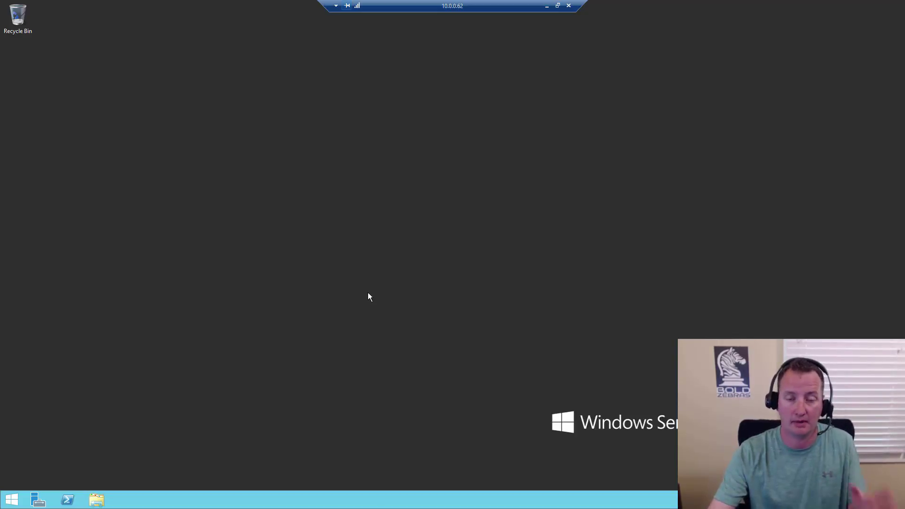
# - Browse to C:\Install\September 2016 CU and launch wssloc2016-kb3118295-fullfile-x64-glb
pyautogui.click(96, 500)
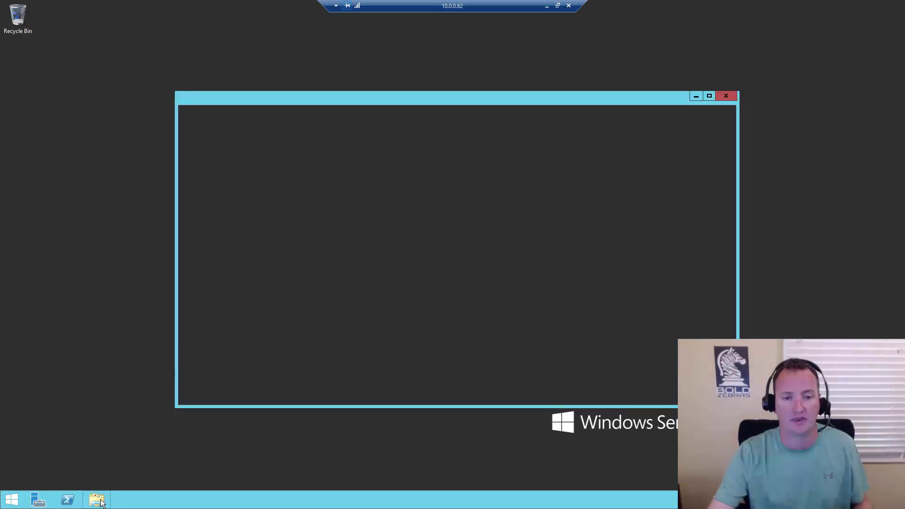
pyautogui.doubleClick(445, 230)
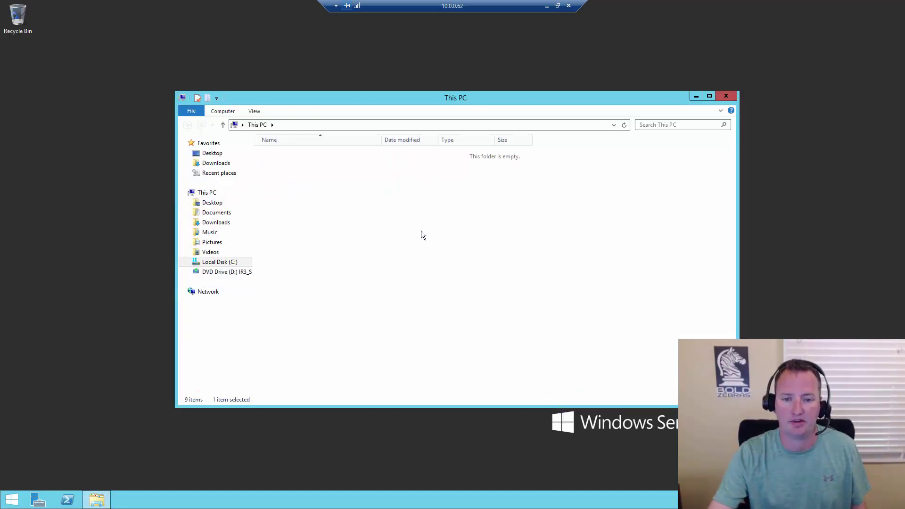
pyautogui.doubleClick(284, 163)
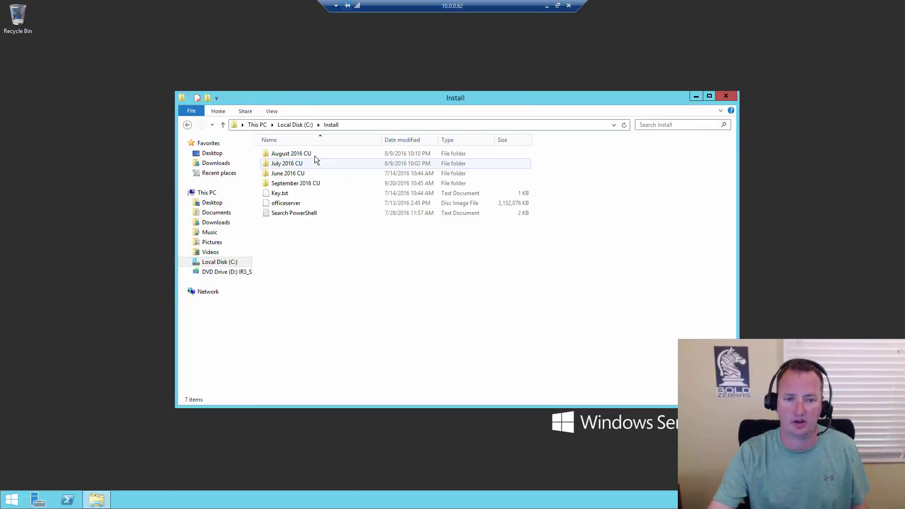
pyautogui.doubleClick(310, 183)
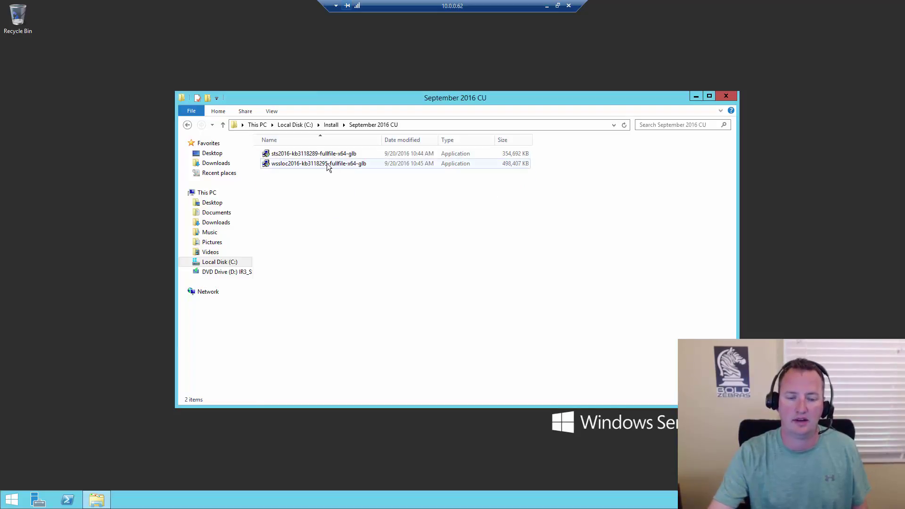
pyautogui.doubleClick(309, 164)
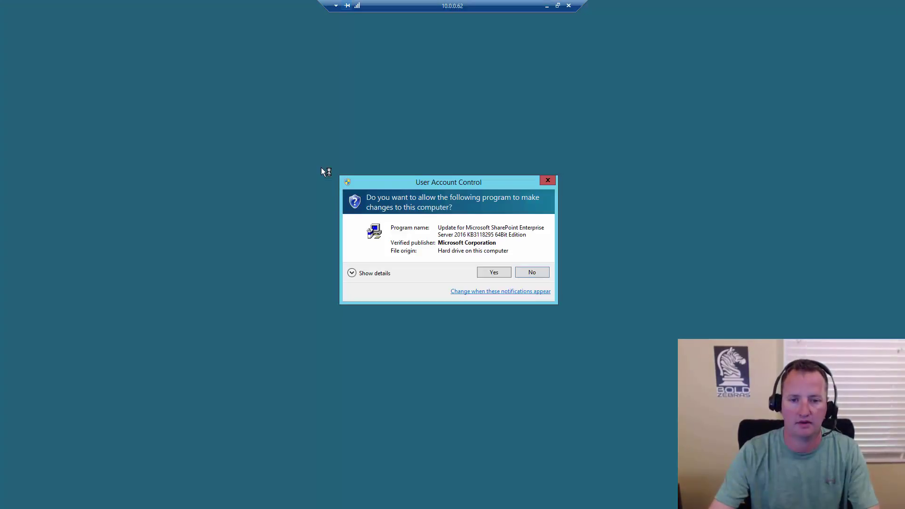
# - Approve and install KB3118295 after accepting its license, close the folder window, and acknowledge completion
pyautogui.click(490, 275)
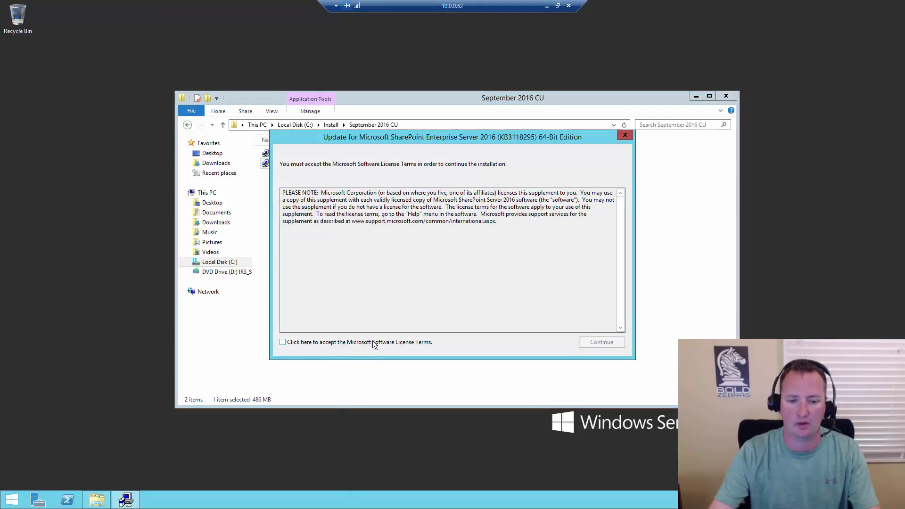
pyautogui.click(372, 341)
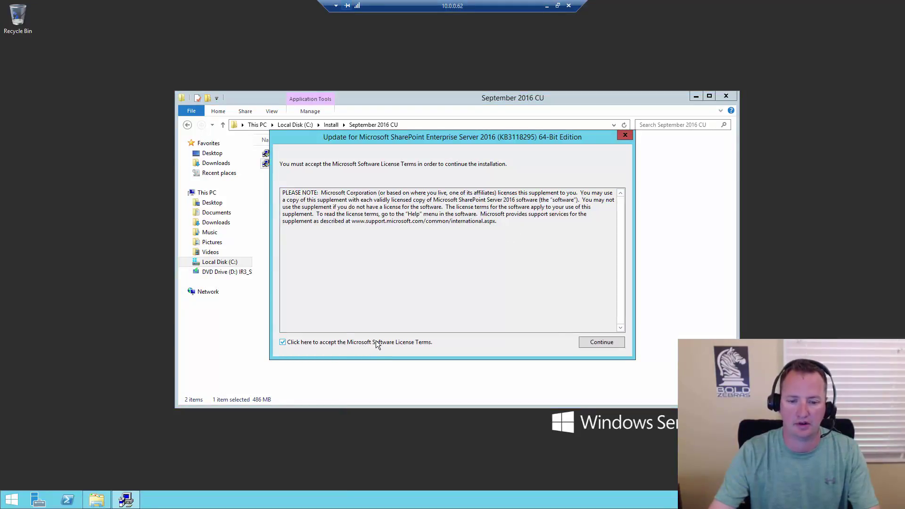
pyautogui.click(601, 342)
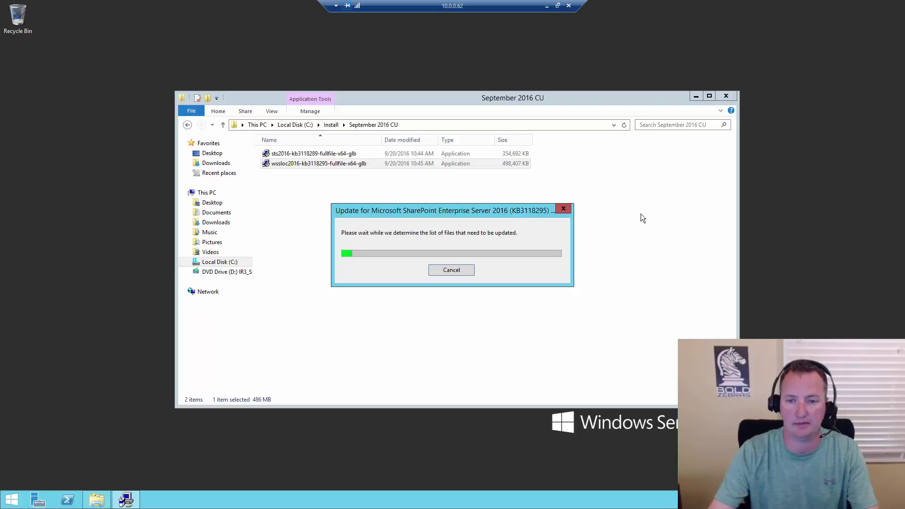
pyautogui.click(725, 96)
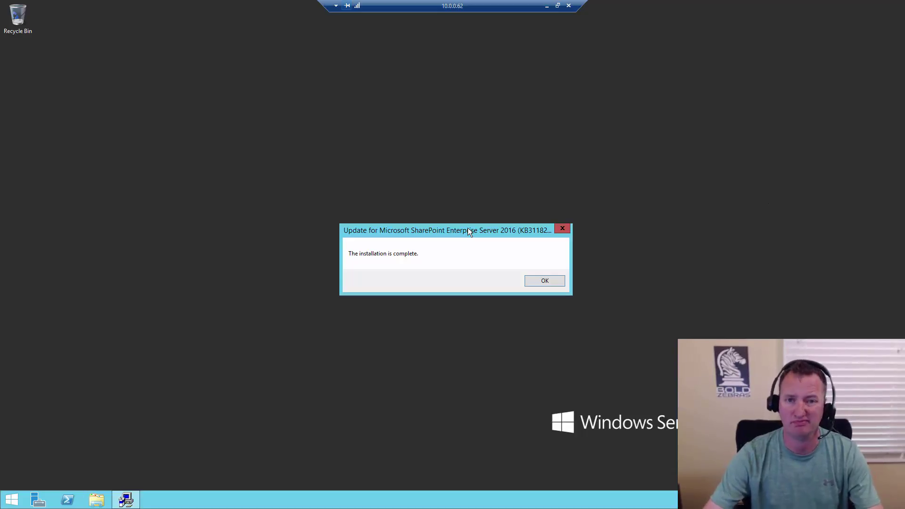
pyautogui.click(545, 281)
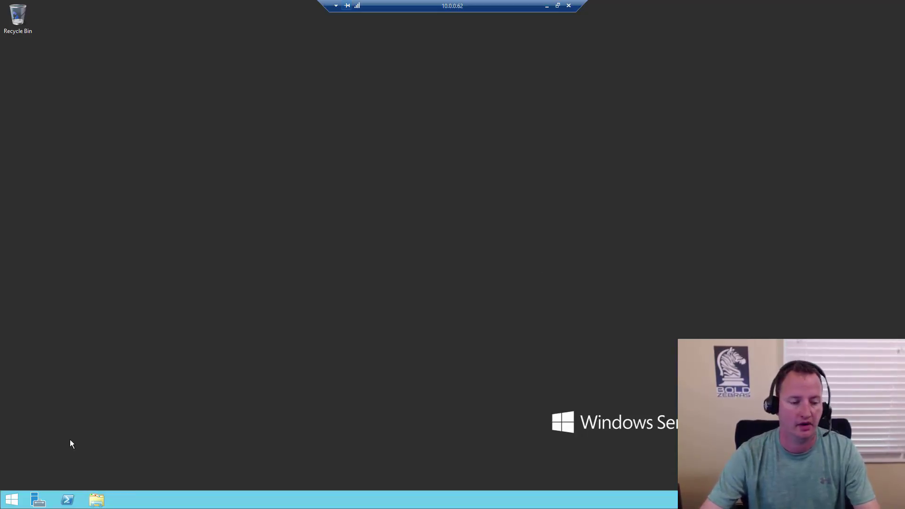
# - Search the Start screen for 'sharepoin' to list the SharePoint 2016 shortcuts
pyautogui.click(12, 501)
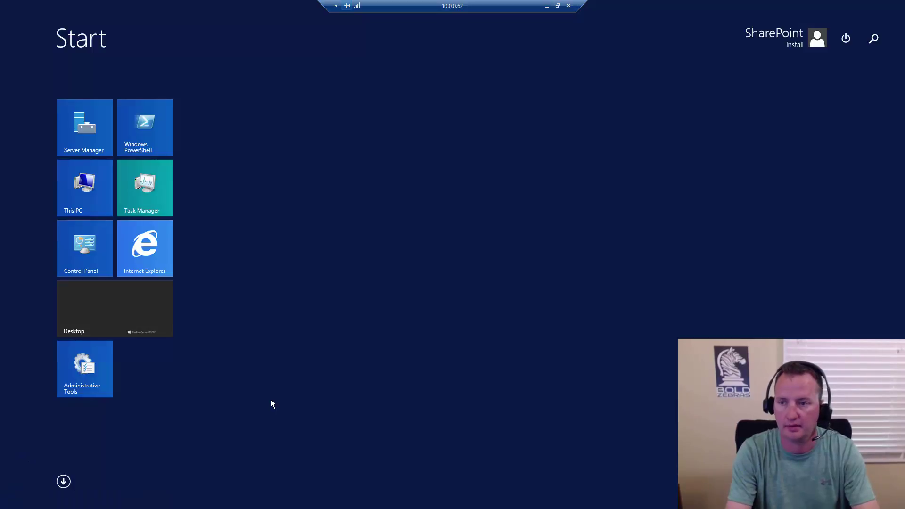
pyautogui.write('sharepoin')
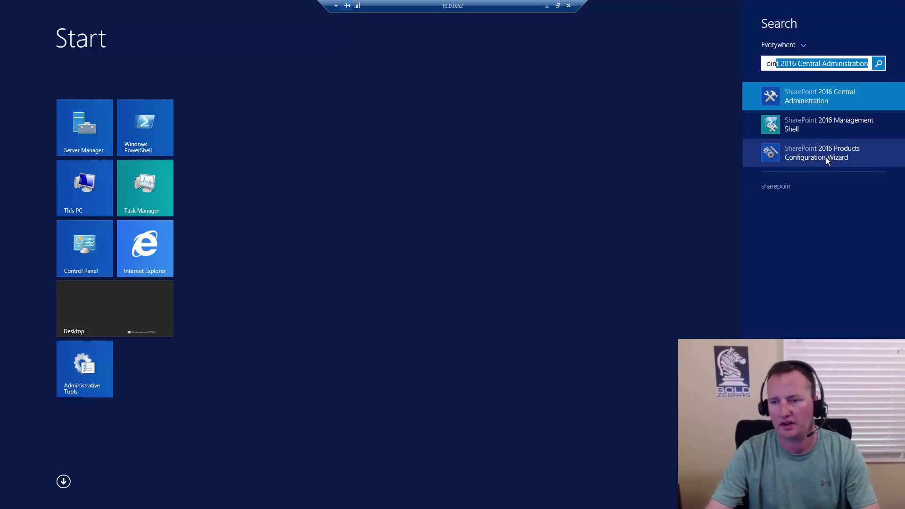
# - Start SharePoint 2016 Central Administration with approval and show the product and patch installation status
pyautogui.click(812, 96)
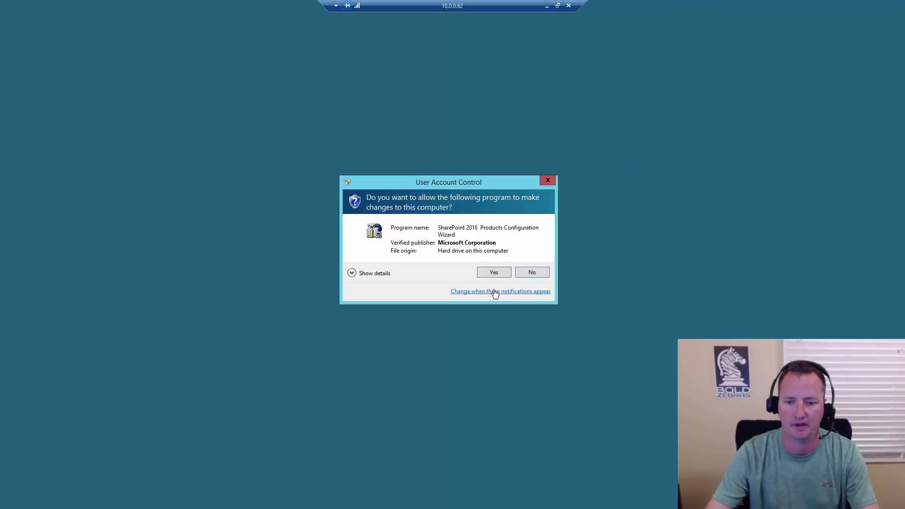
pyautogui.click(494, 273)
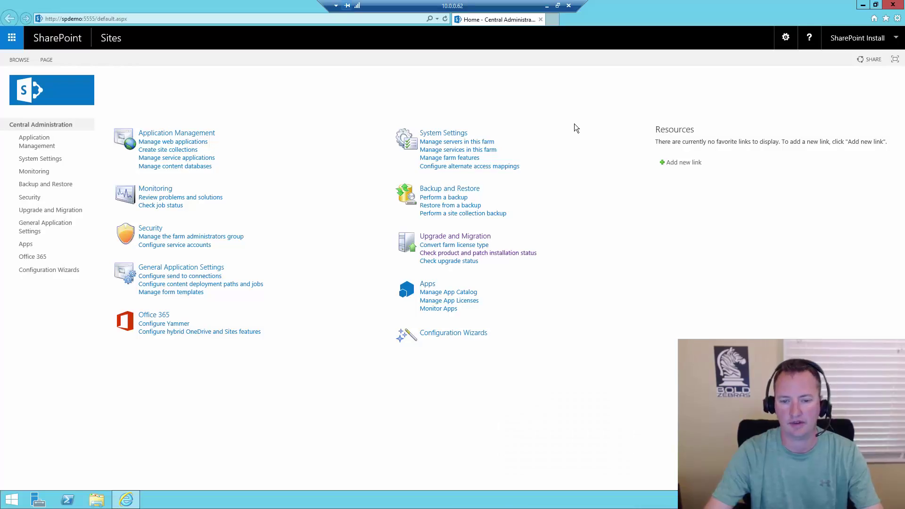
pyautogui.click(521, 258)
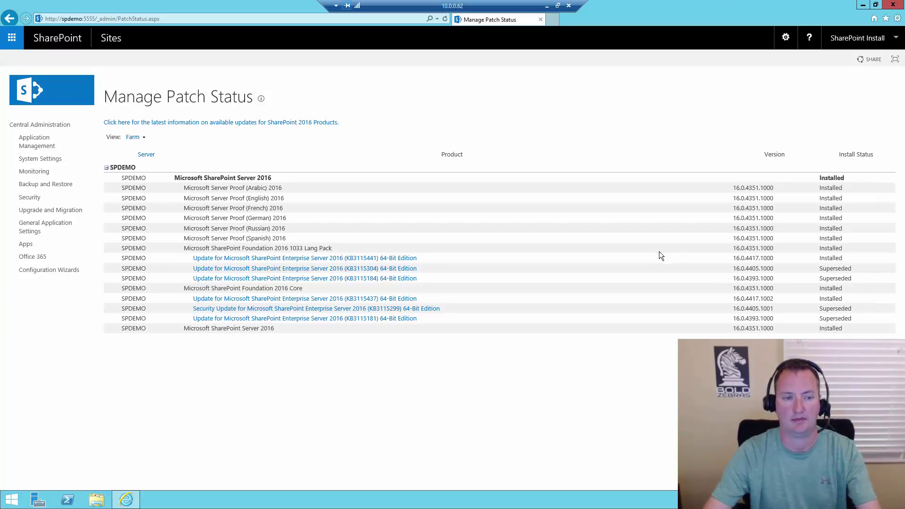
# - Open Review database status under Upgrade and Migration to see each database's upgrade state
pyautogui.click(68, 210)
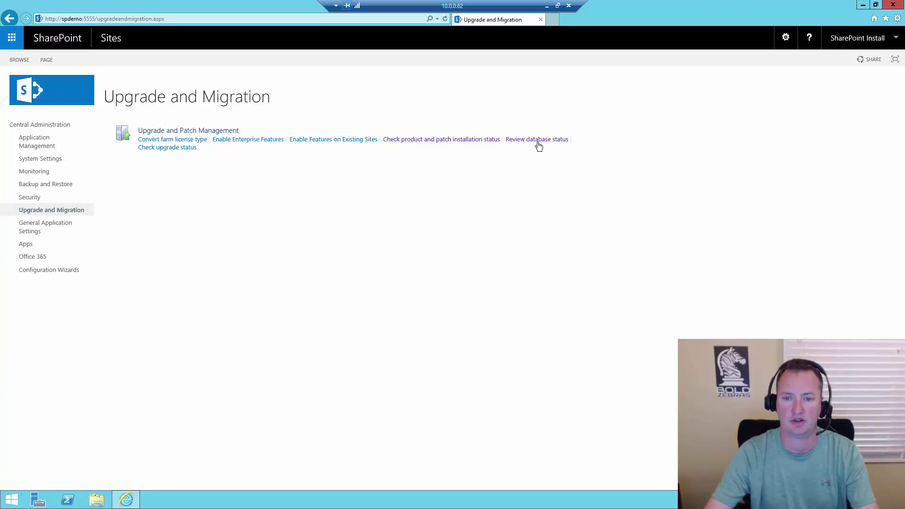
pyautogui.click(540, 140)
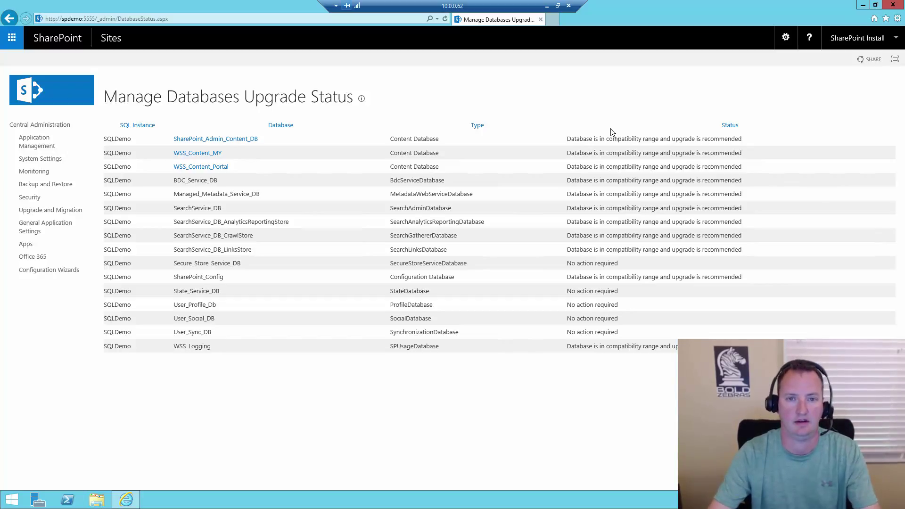
# - Close Central Administration, start the Products Configuration Wizard from a 'sharepoint' search, and agree to restart services
pyautogui.click(892, 5)
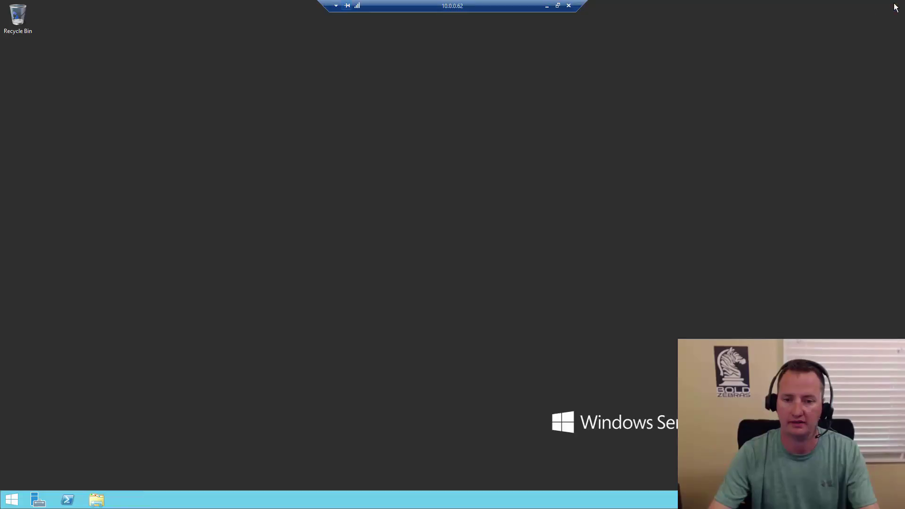
pyautogui.click(11, 499)
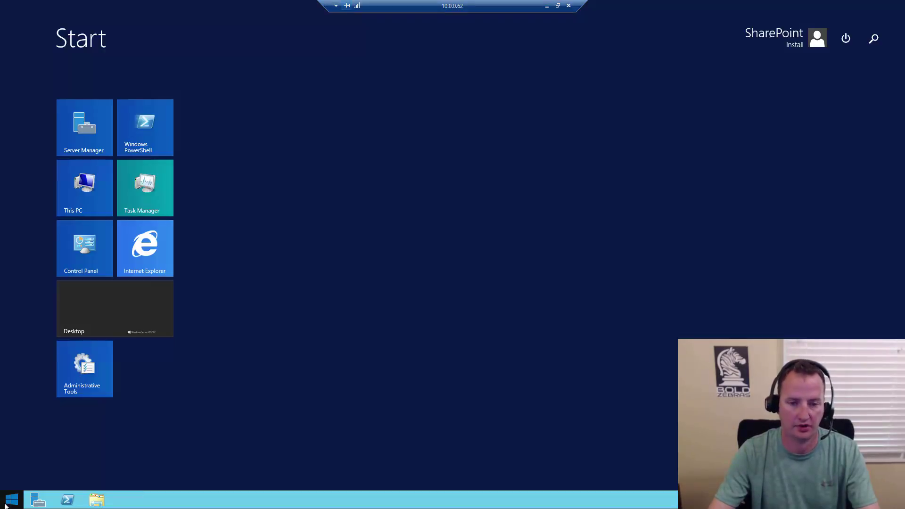
pyautogui.write('sharepoint')
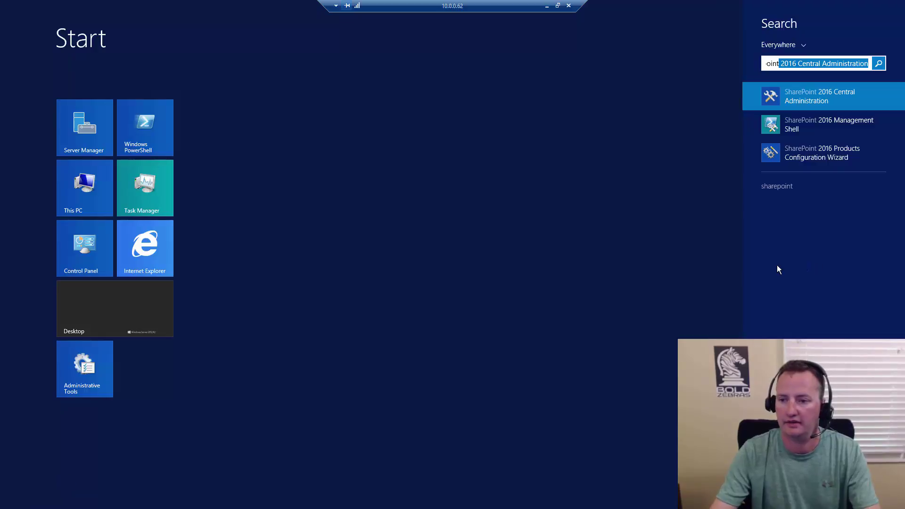
pyautogui.click(805, 155)
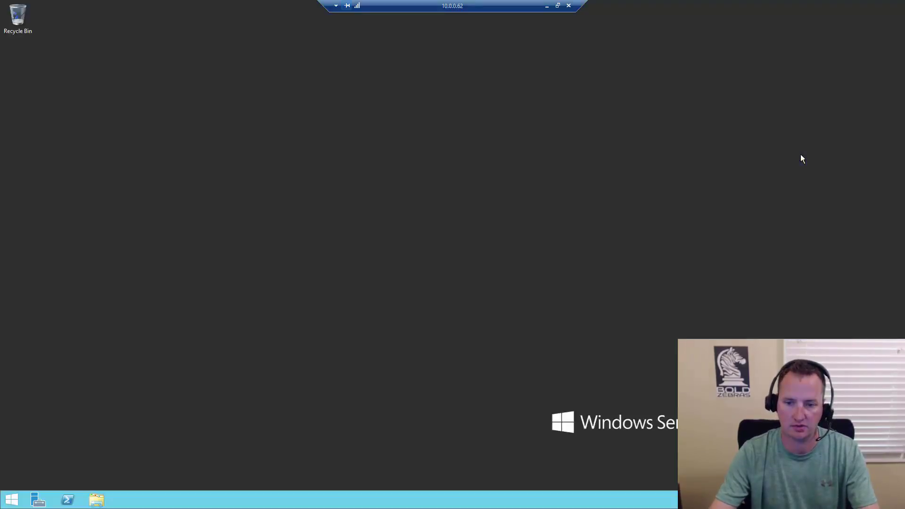
pyautogui.click(492, 273)
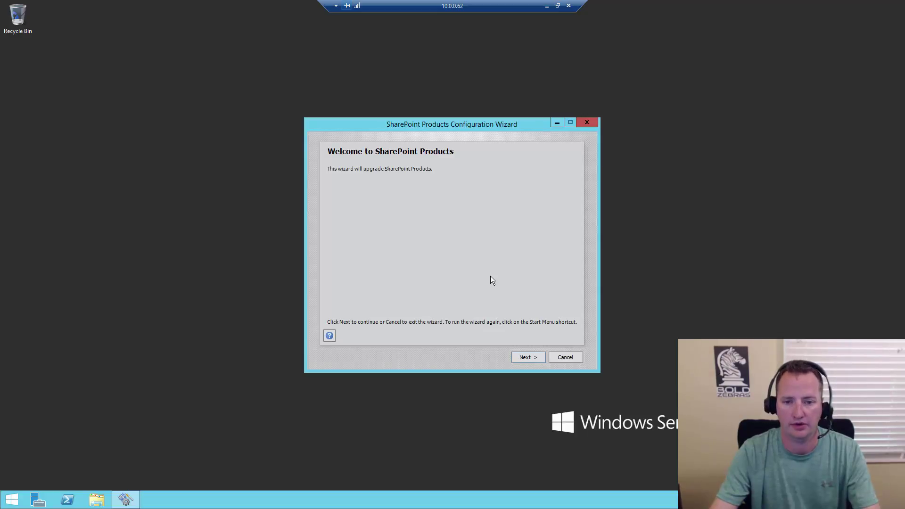
pyautogui.click(530, 357)
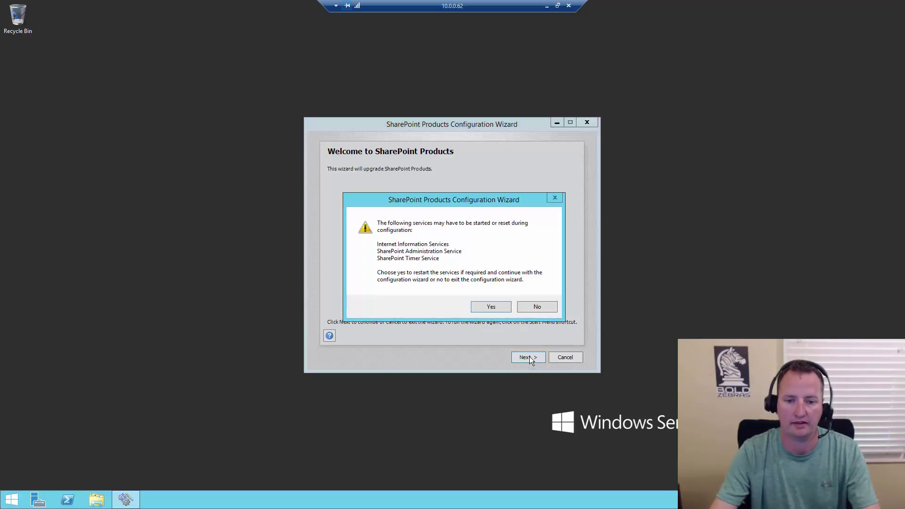
pyautogui.click(498, 307)
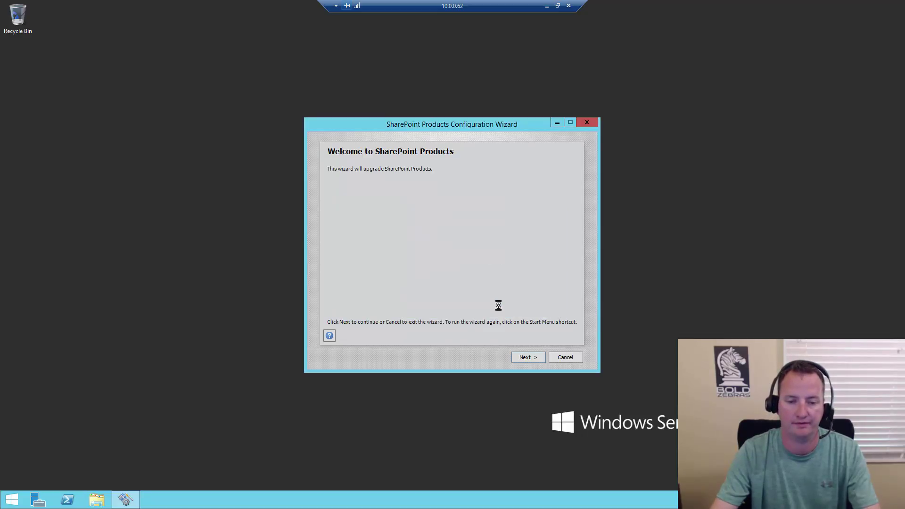
# - Apply the SQLDemo / SharePoint_Config settings and let the upgrade run to Configuration Successful
pyautogui.click(529, 358)
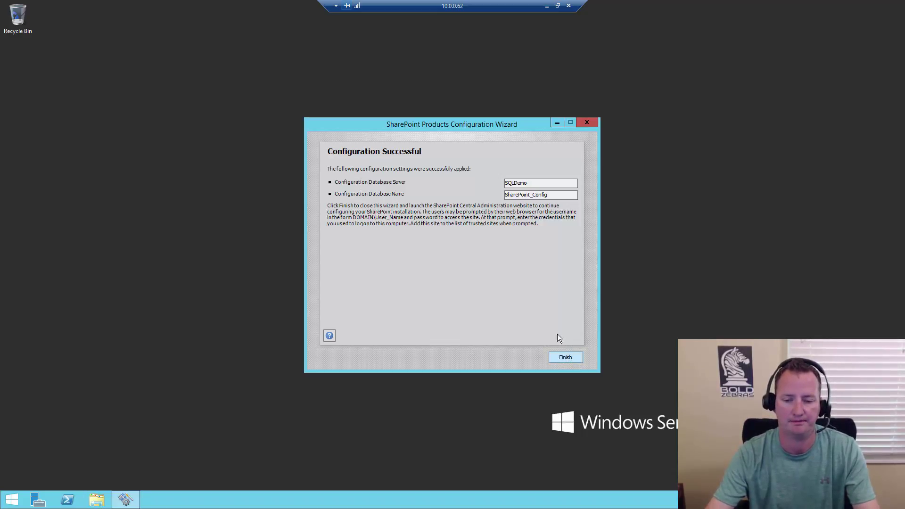
# - Finish the wizard and confirm patch status shows September 2016 CU build 16.0.4432.1003 installed
pyautogui.click(565, 357)
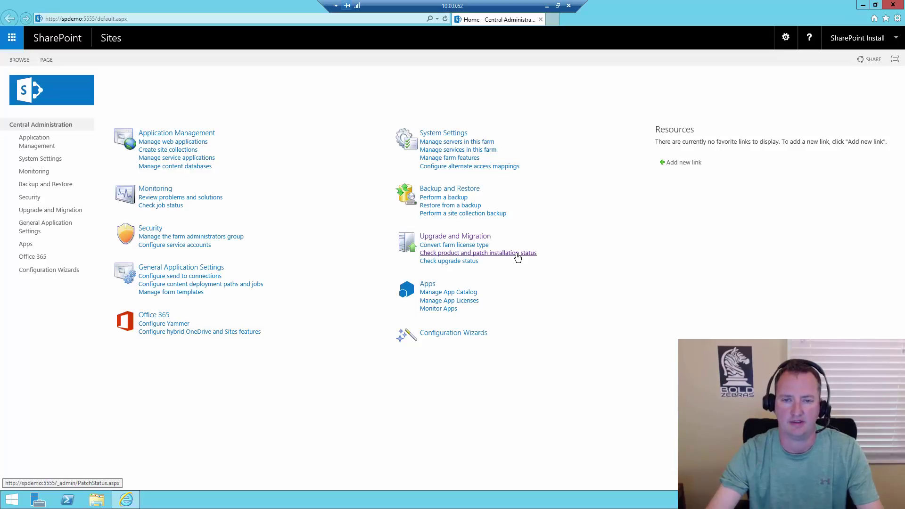
pyautogui.click(516, 254)
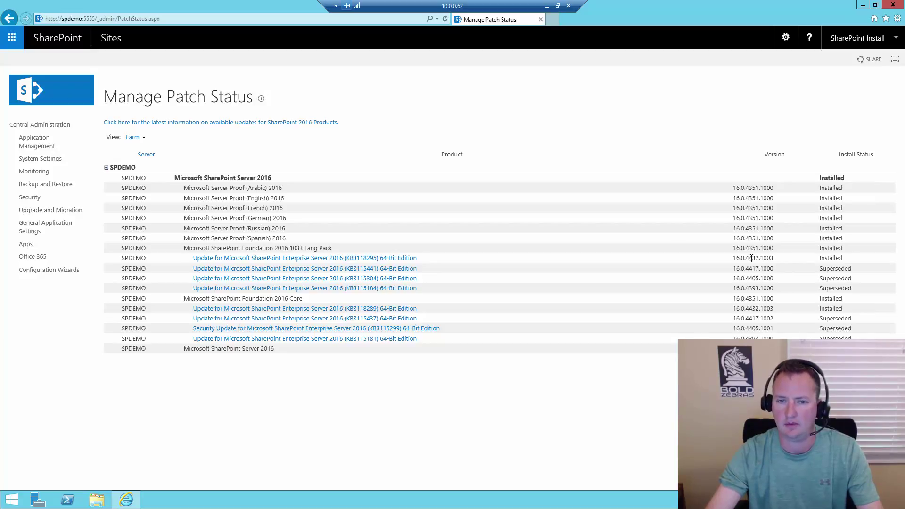
pyautogui.click(65, 212)
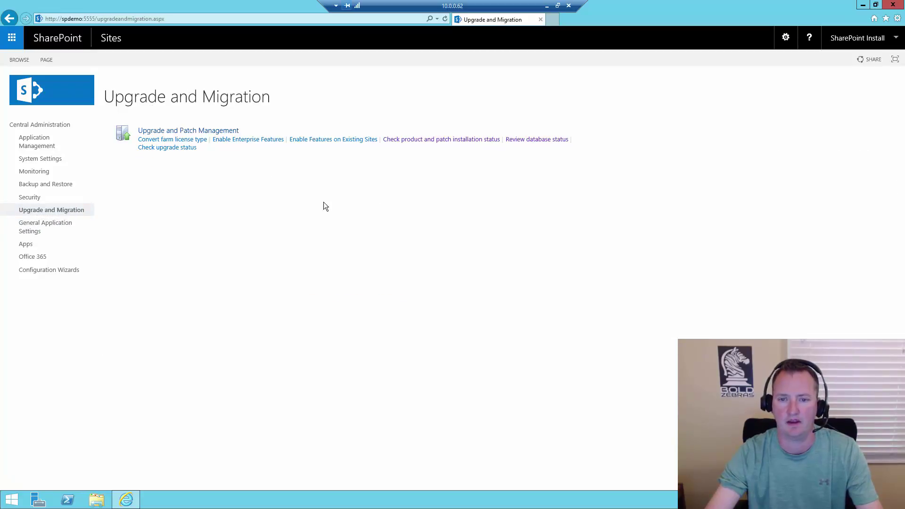
# - Check that all databases read No action required except WSS_Content_MY, then go back to Upgrade and Migration
pyautogui.click(544, 141)
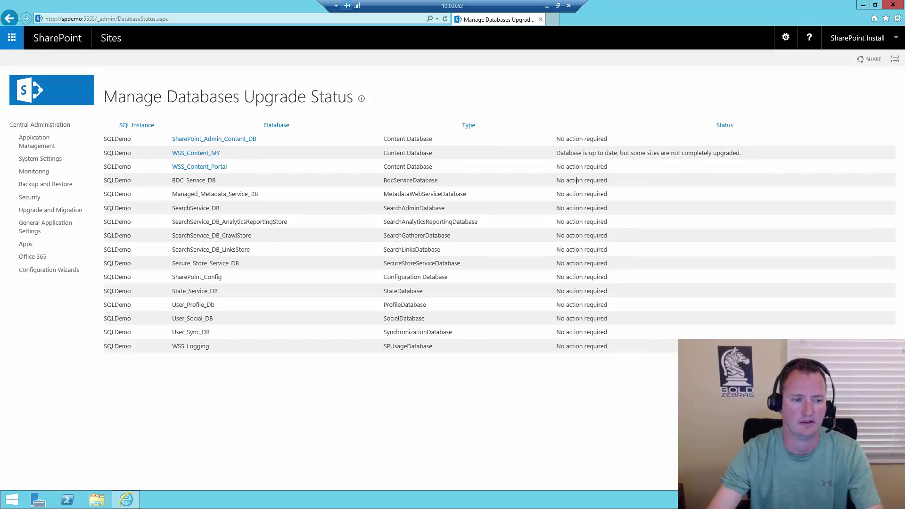
pyautogui.click(73, 210)
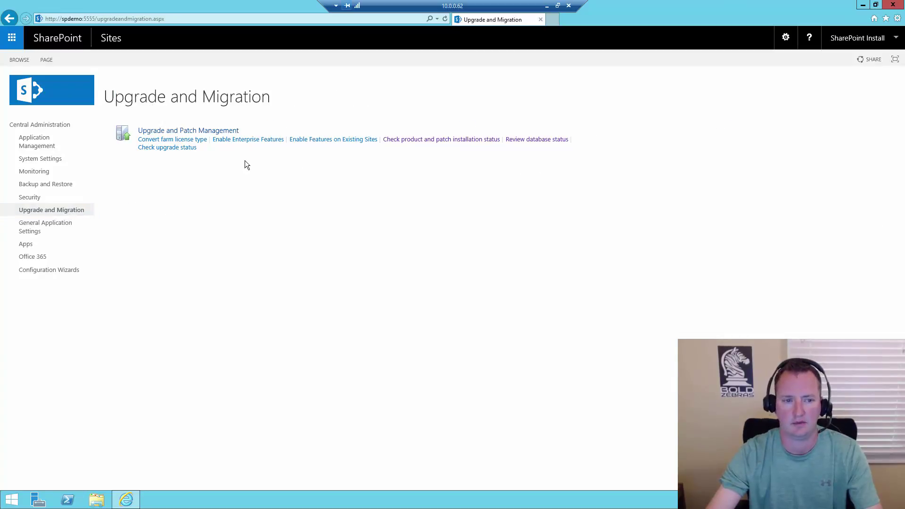
# - Verify the 9/20/2016 upgrade session Succeeded with 0 errors and 3 warnings
pyautogui.click(183, 149)
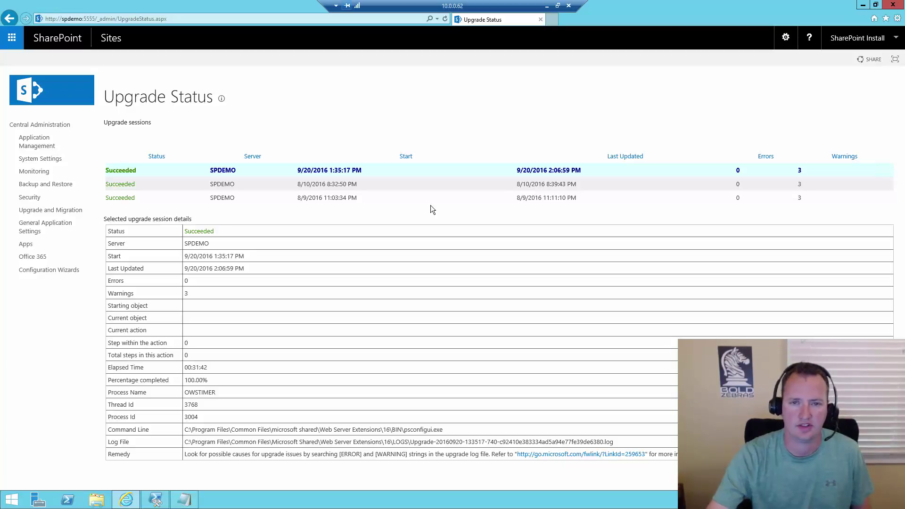
pyautogui.click(64, 213)
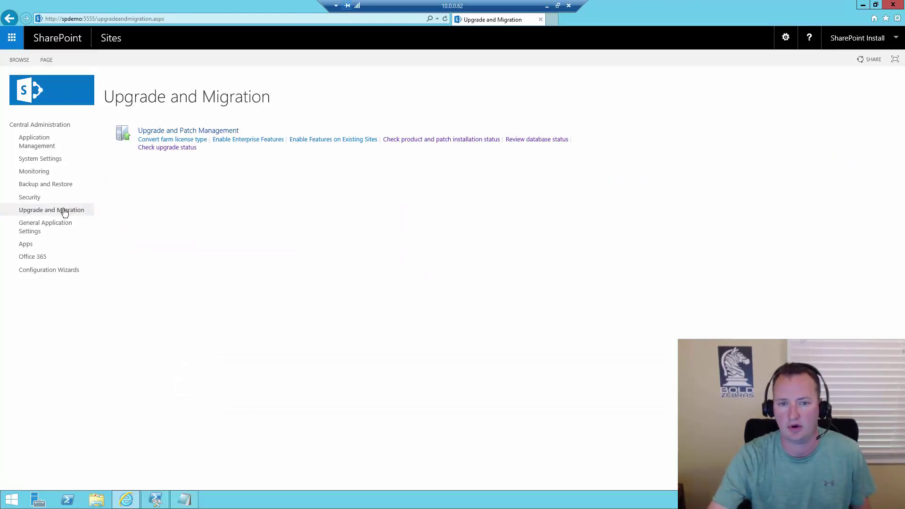
# - Reopen database status and show the shell output of stsadm localupgradestatus exported to status.txt
pyautogui.click(541, 141)
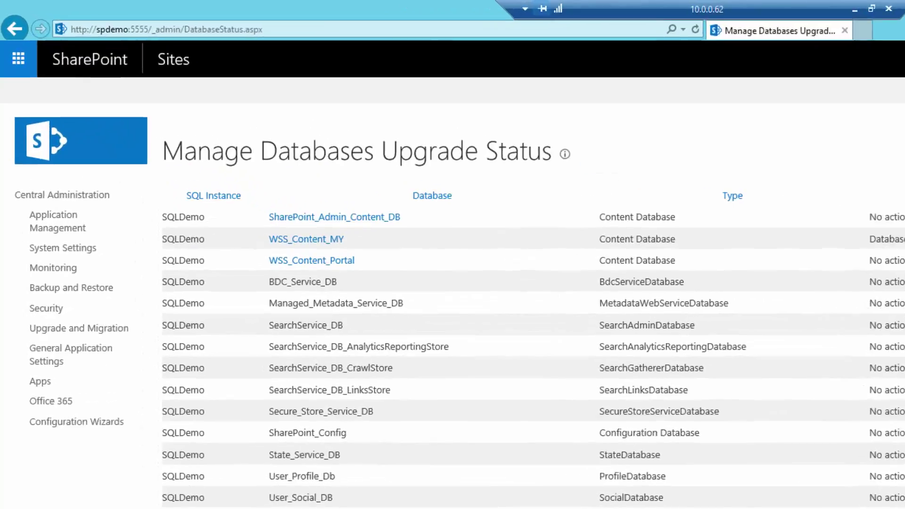
pyautogui.click(156, 499)
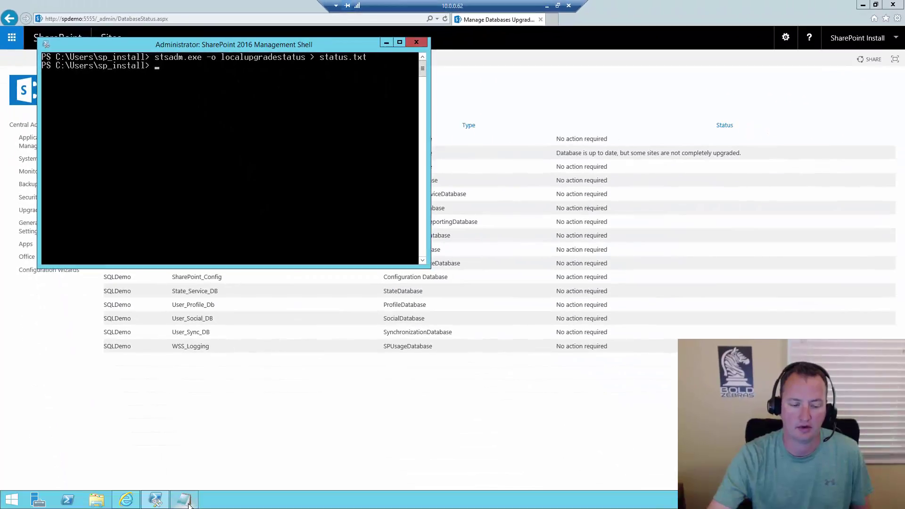
pyautogui.click(97, 500)
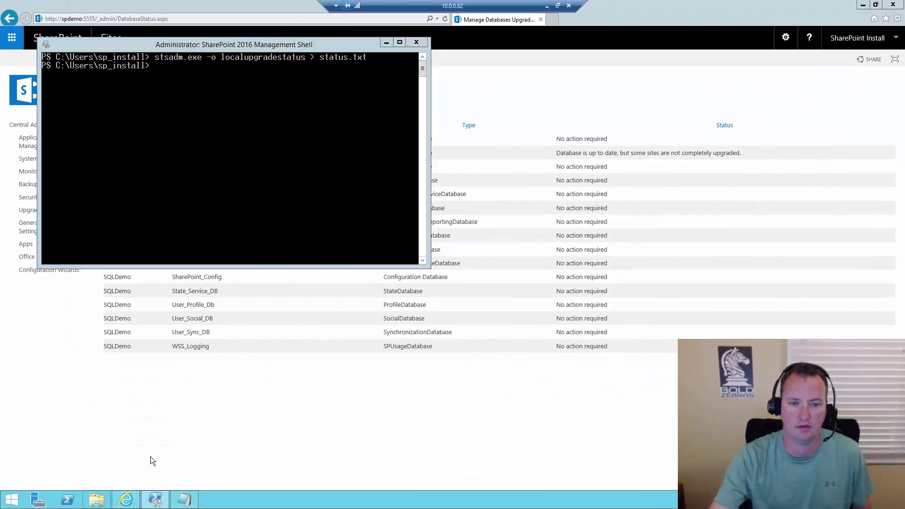
# - Open C:\Users\sp_install\status.txt in Notepad
pyautogui.doubleClick(439, 227)
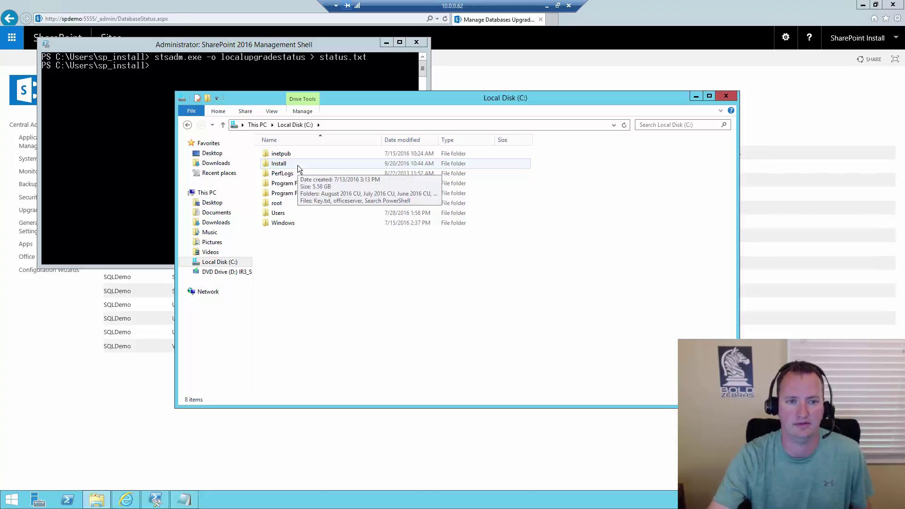
pyautogui.doubleClick(282, 213)
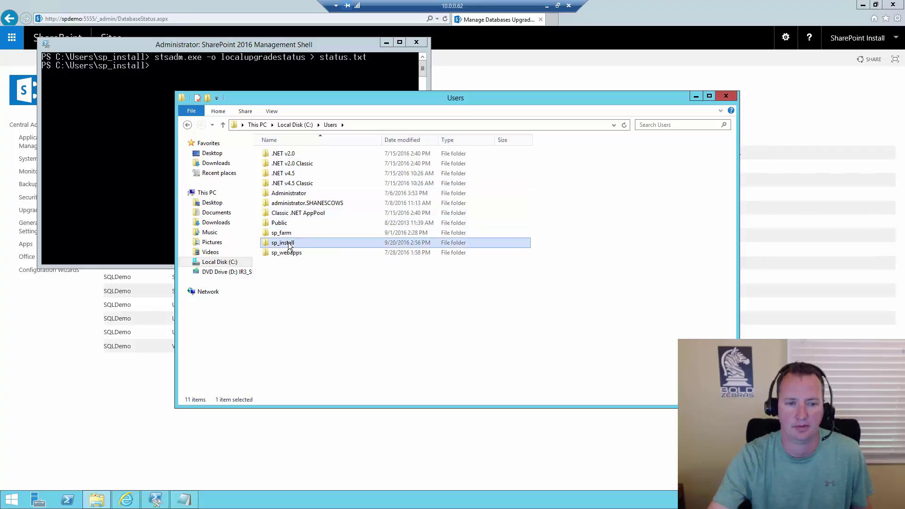
pyautogui.doubleClick(289, 245)
pyautogui.doubleClick(285, 263)
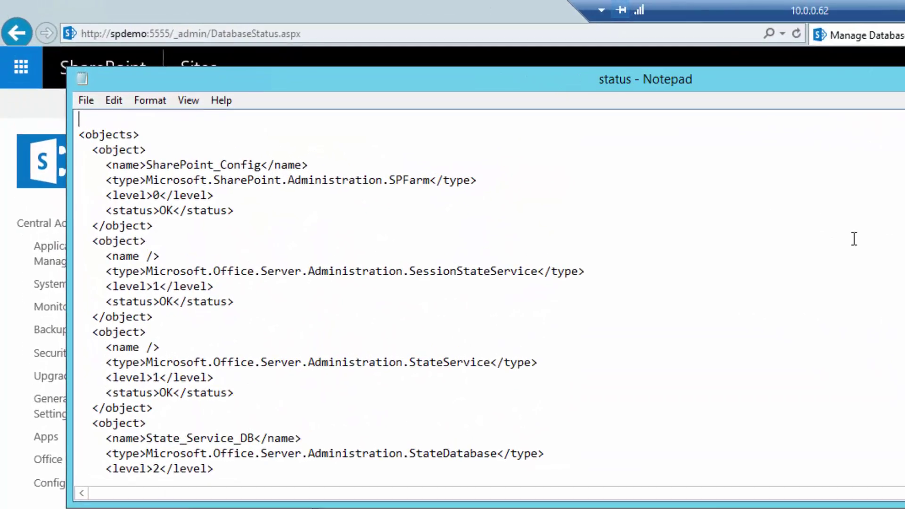
# - Scroll down and select the sitemaster SPSite object block showing Needs Upgrade
pyautogui.scroll(-17, 854, 239)
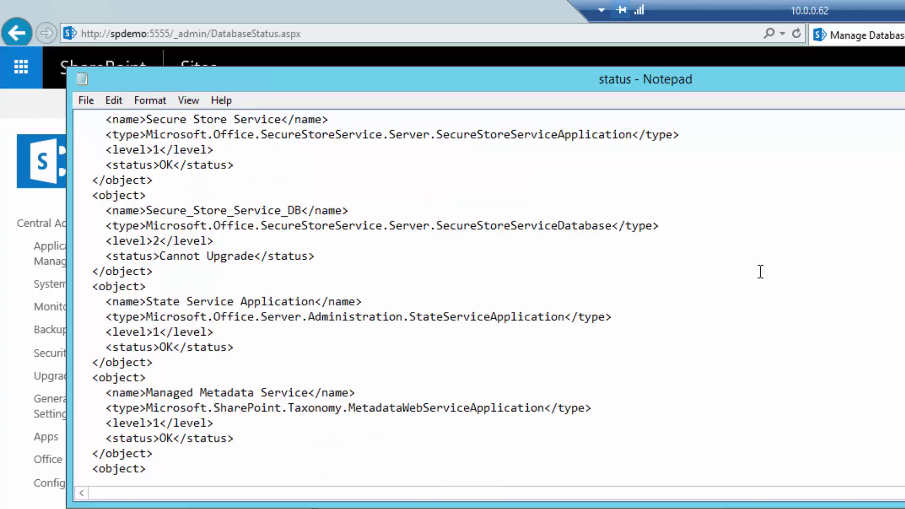
pyautogui.scroll(-16, 757, 274)
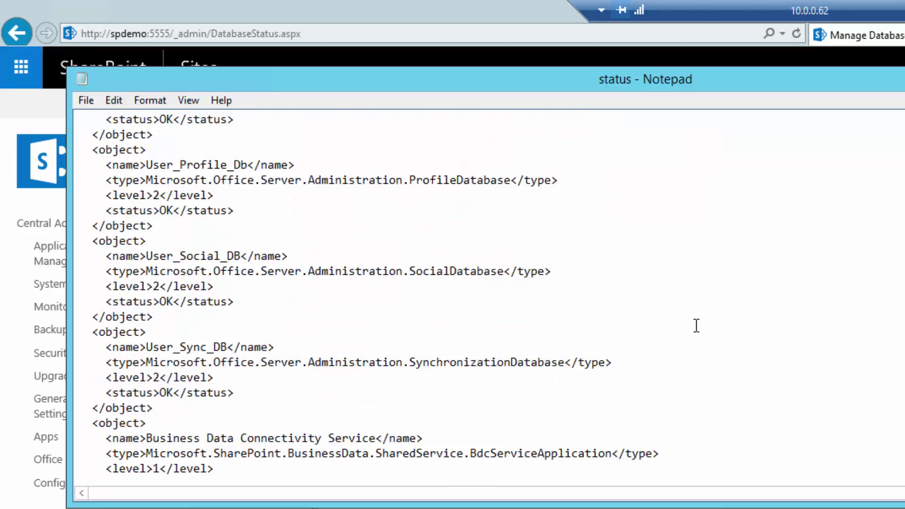
pyautogui.scroll(-12, 696, 327)
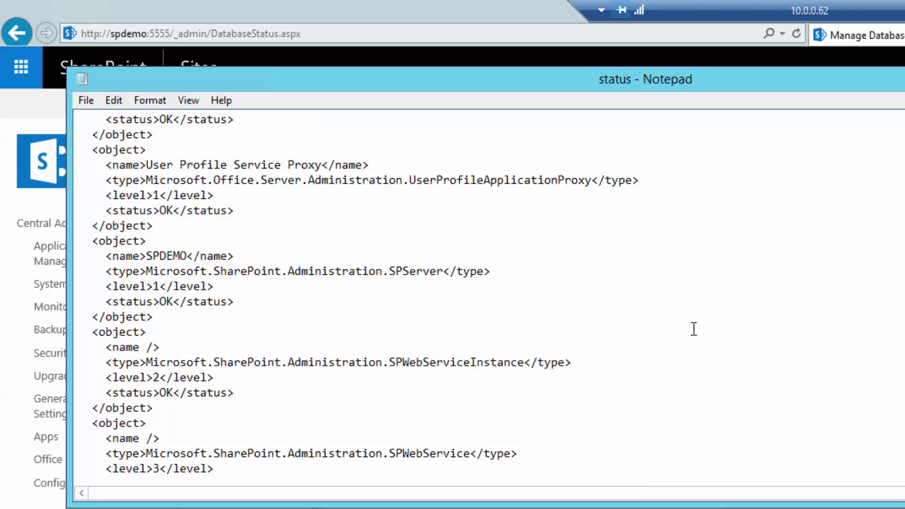
pyautogui.scroll(-7, 694, 329)
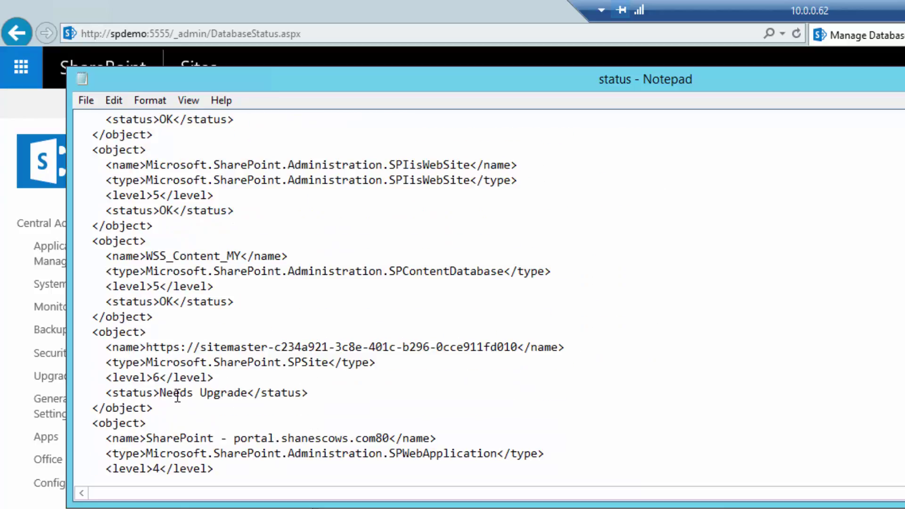
pyautogui.moveTo(162, 406); pyautogui.dragTo(79, 332)
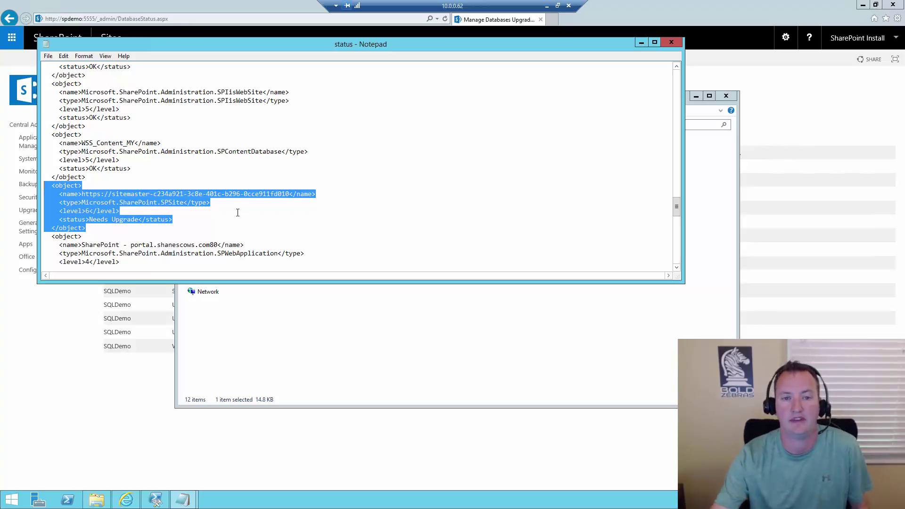
# - Close Notepad, Explorer and the shell, then highlight WSS_Content_MY's not-completely-upgraded status
pyautogui.click(670, 43)
pyautogui.click(725, 96)
pyautogui.click(416, 42)
pyautogui.moveTo(556, 152); pyautogui.dragTo(753, 151)
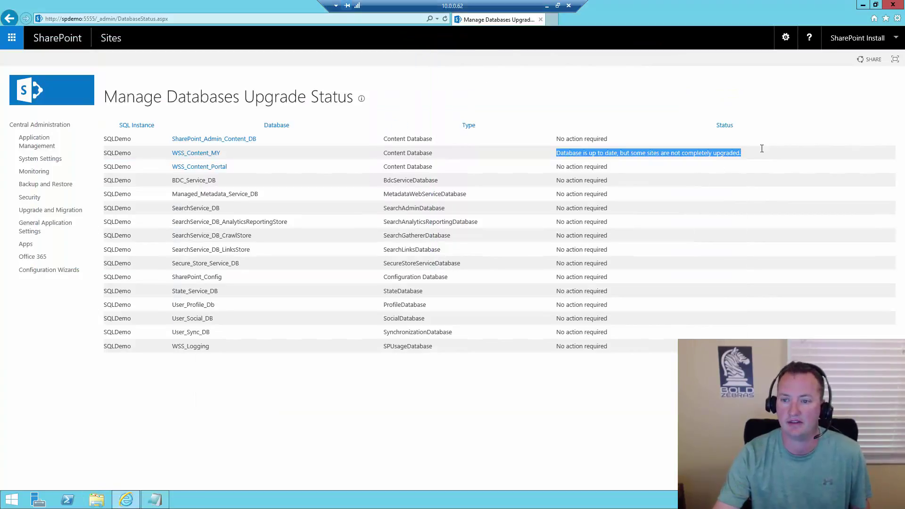